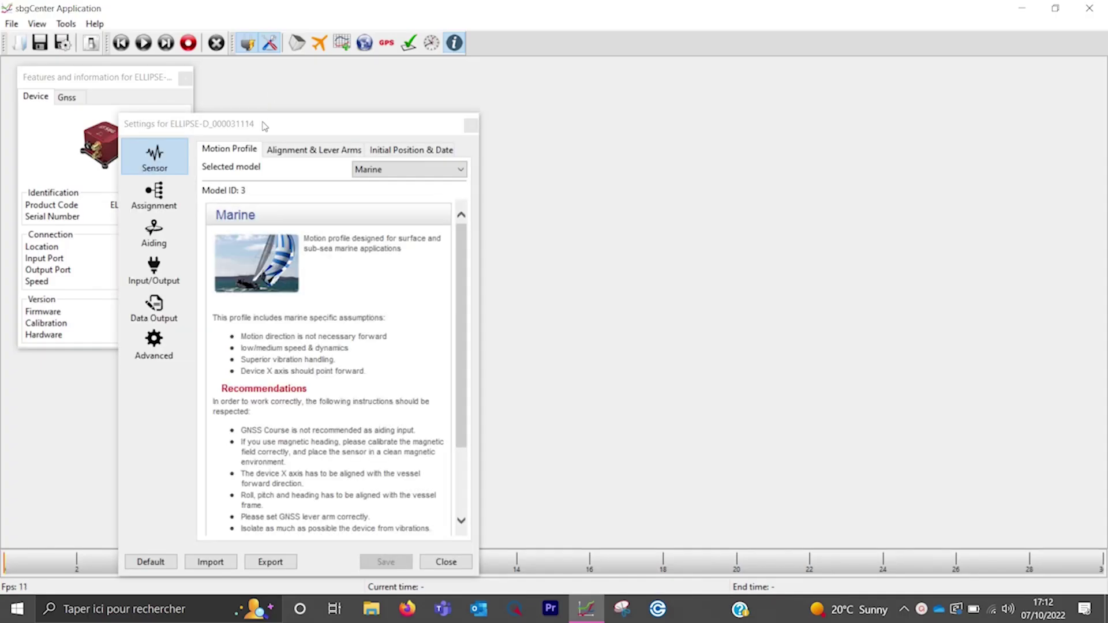
Move the ELLIPSE-D Settings window aside to reveal the device details.
drag(264, 126, 350, 80)
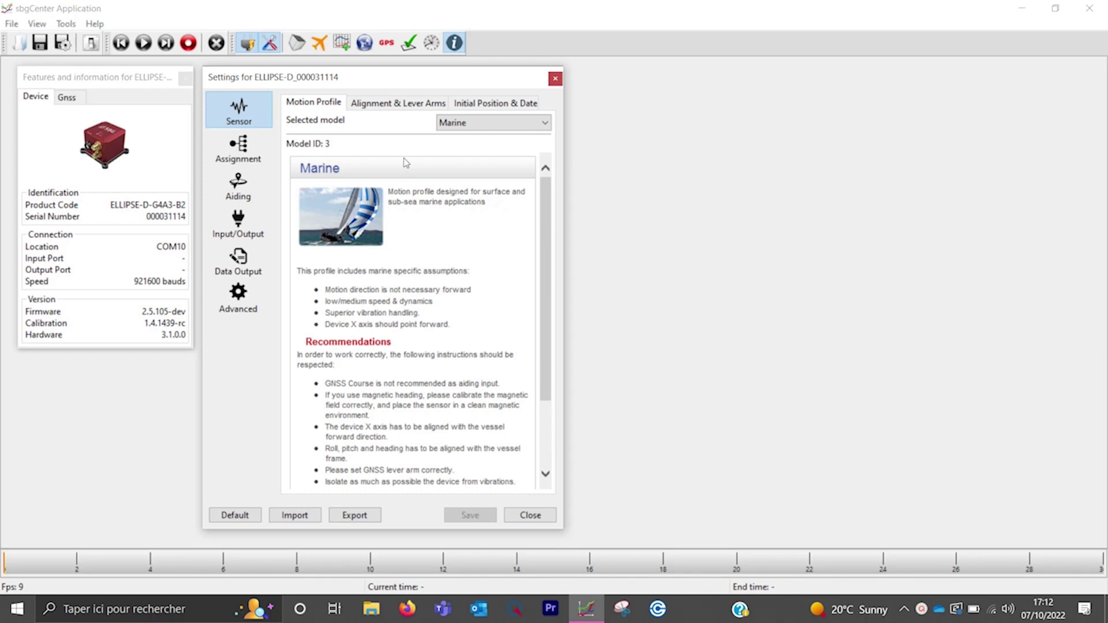
Change the selected motion profile from Marine to General Purpose, passing through Automotive.
click(496, 123)
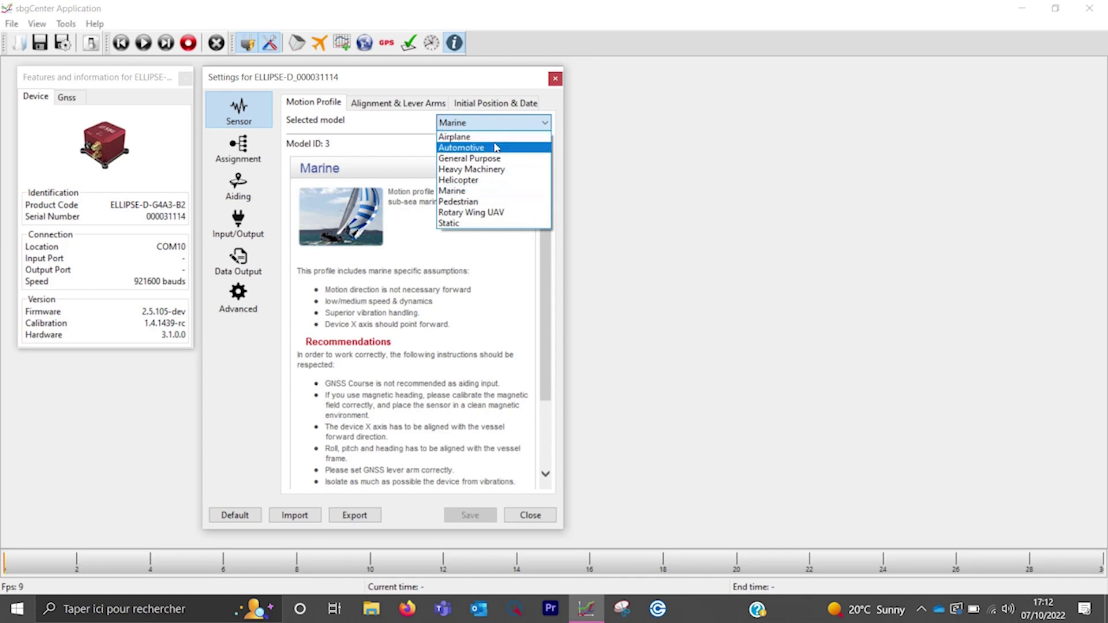
click(496, 148)
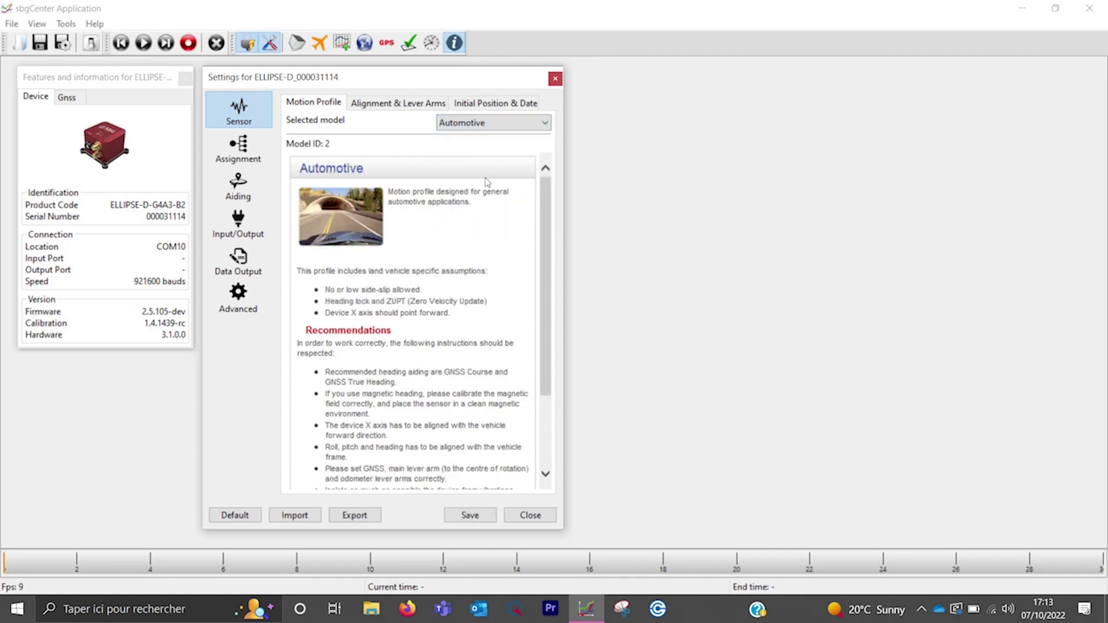
scroll(486, 182, down, 3)
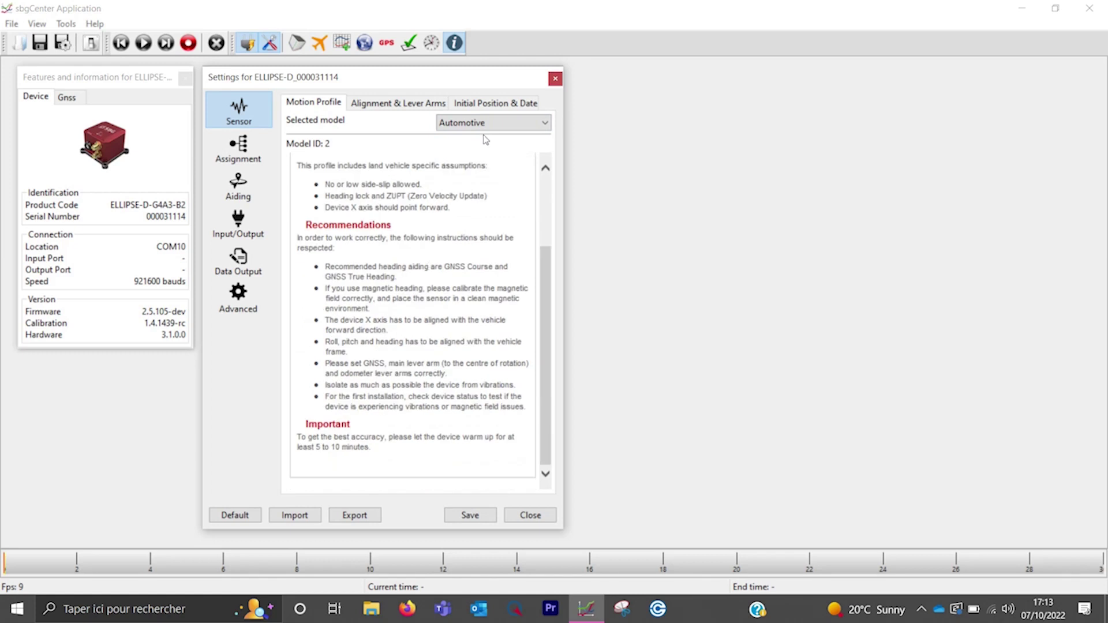
click(490, 117)
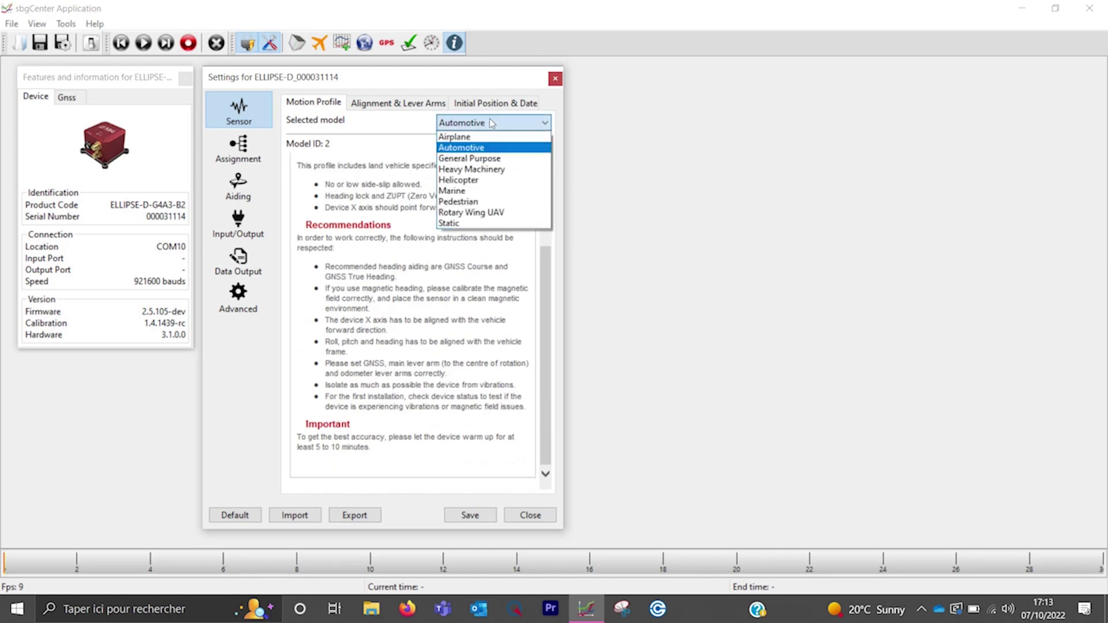
click(486, 157)
click(398, 108)
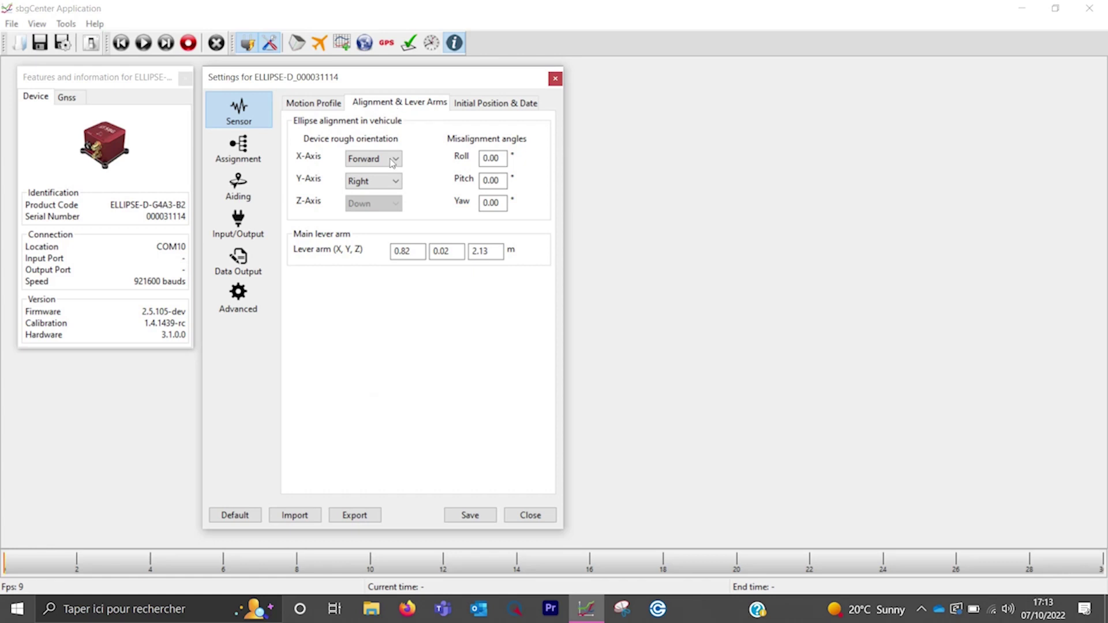
Keep the X axis Forward and the Y axis Right, and set yaw misalignment to 30.00°.
click(390, 161)
click(389, 161)
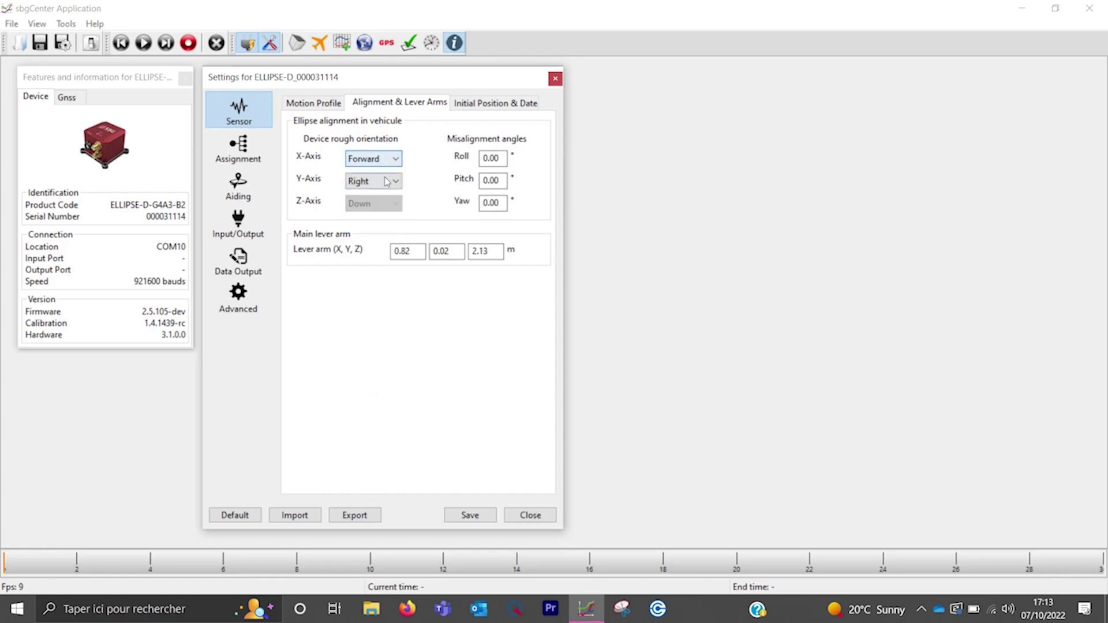
click(386, 181)
click(387, 181)
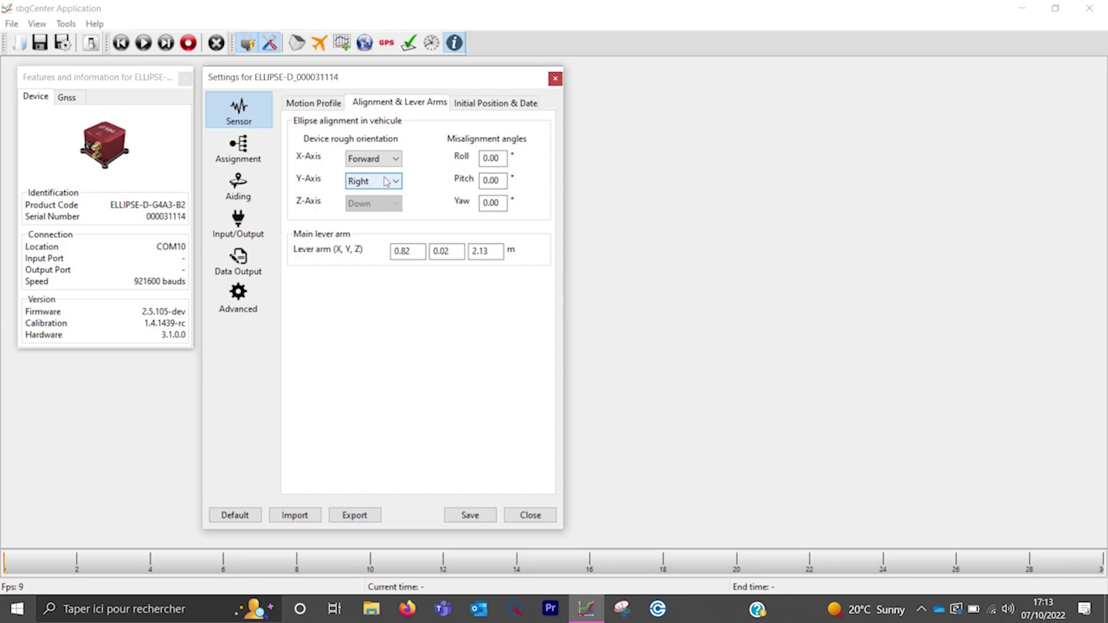
double_click(493, 202)
text(30)
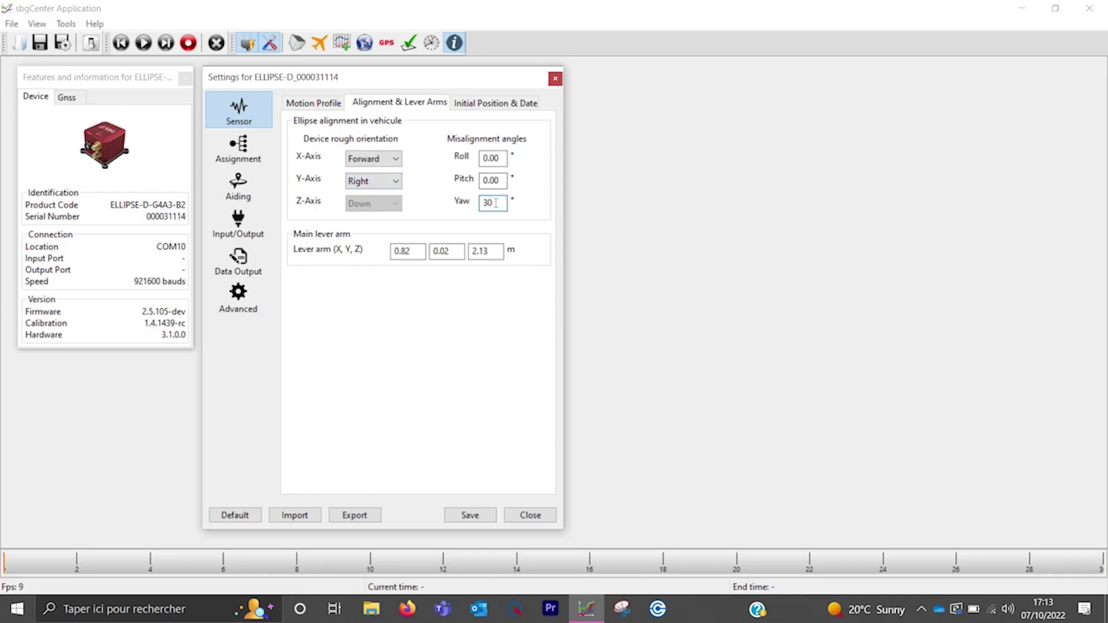
Set the main lever arm X, Y and Z to 0.
double_click(417, 250)
text(0)
key(Tab)
text(0)
key(Tab)
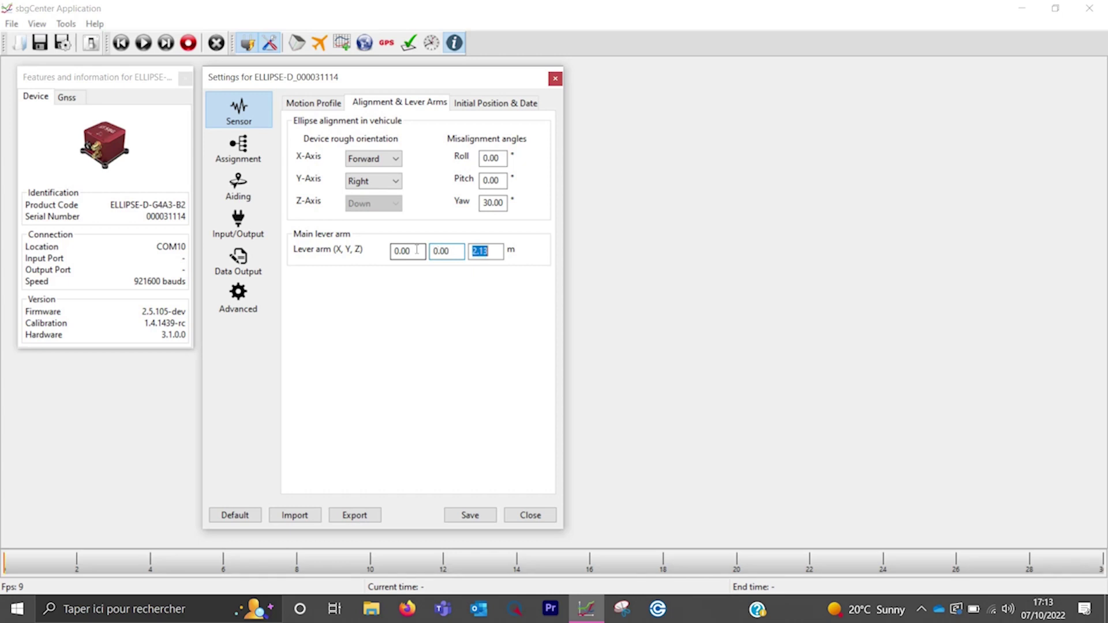
text(0)
Change the initial UTC date from 04/10/2022 to 07/10/2022.
click(480, 101)
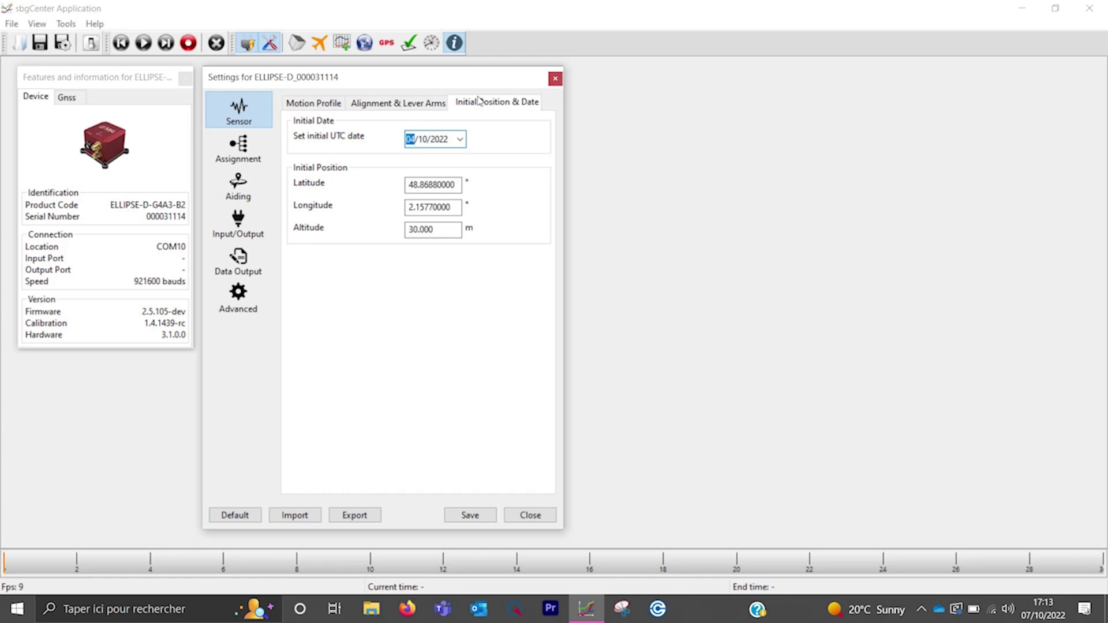
click(460, 140)
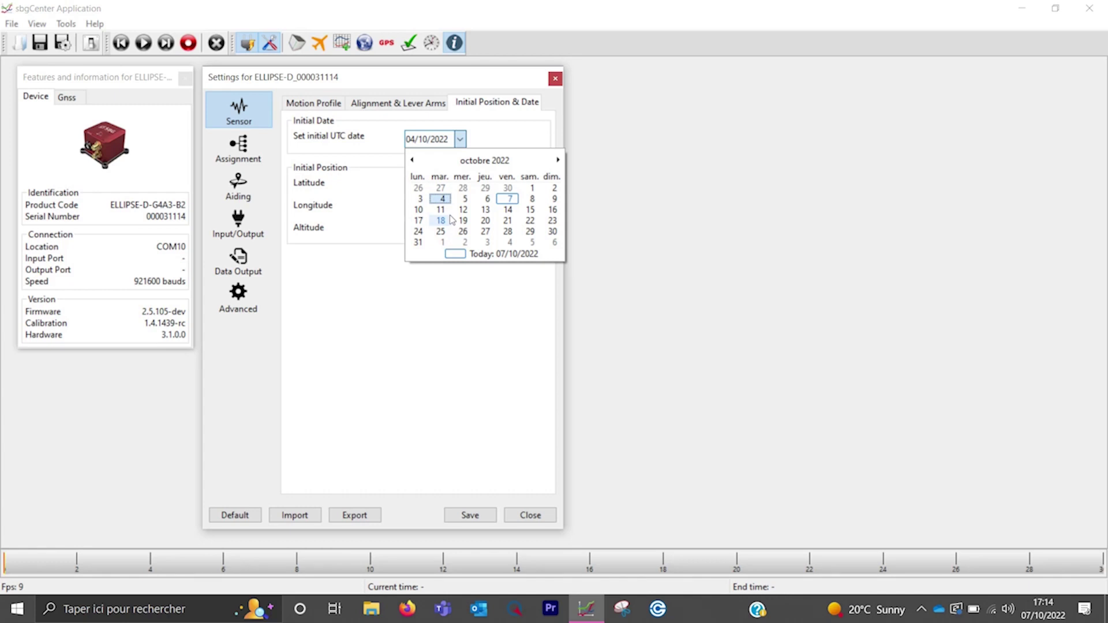
click(456, 254)
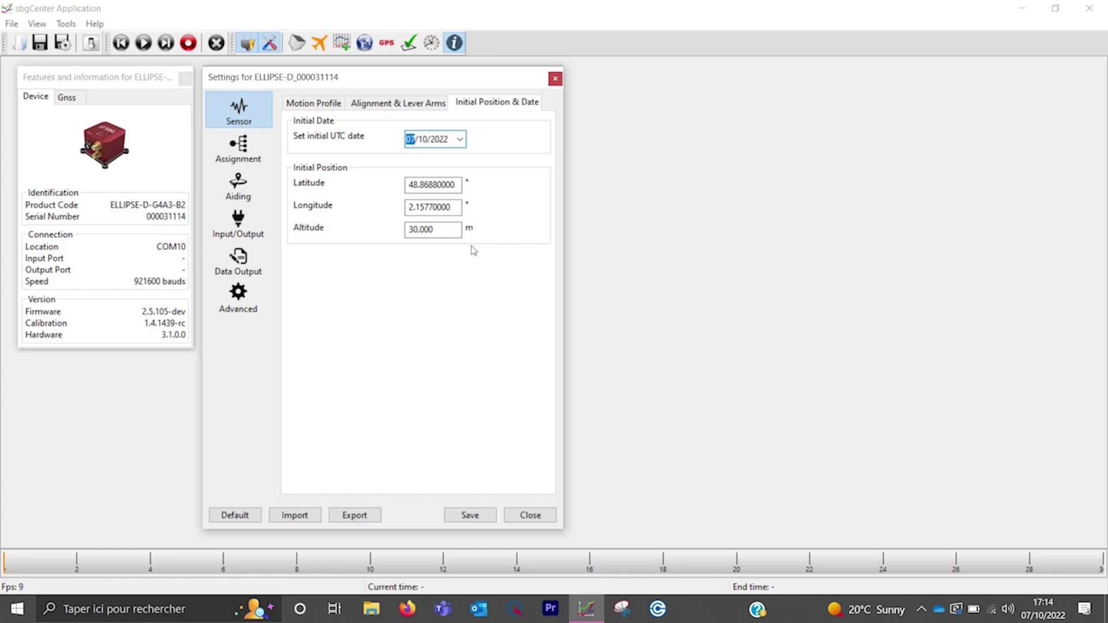
Keep GNSS 1 on Internal and RTCM on Port A, and set Air Data to Disabled.
click(269, 156)
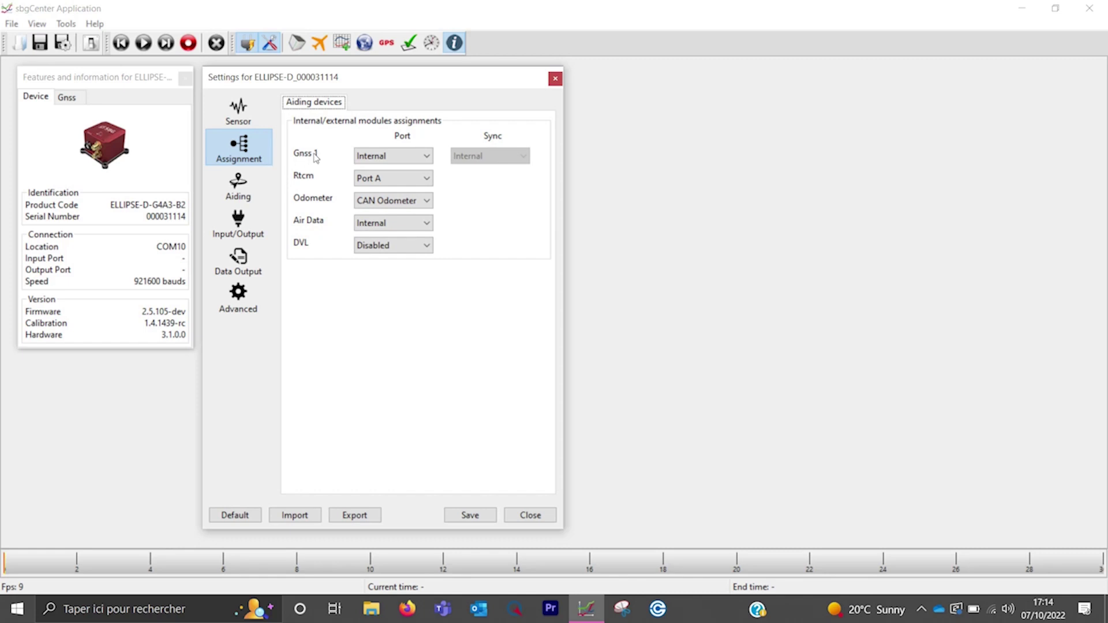
click(413, 163)
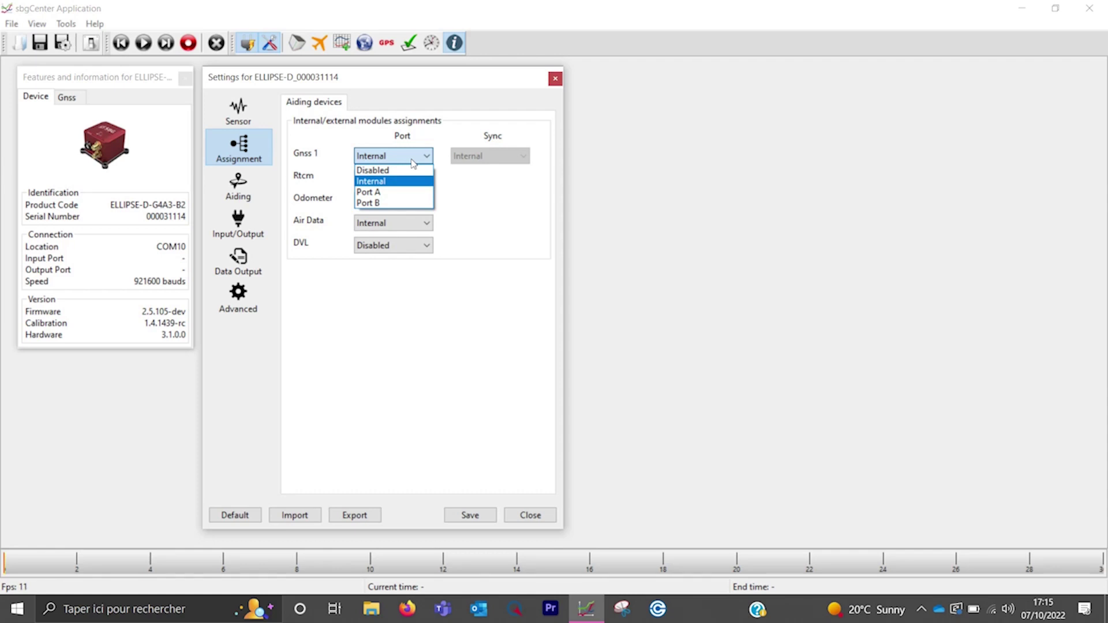
click(414, 163)
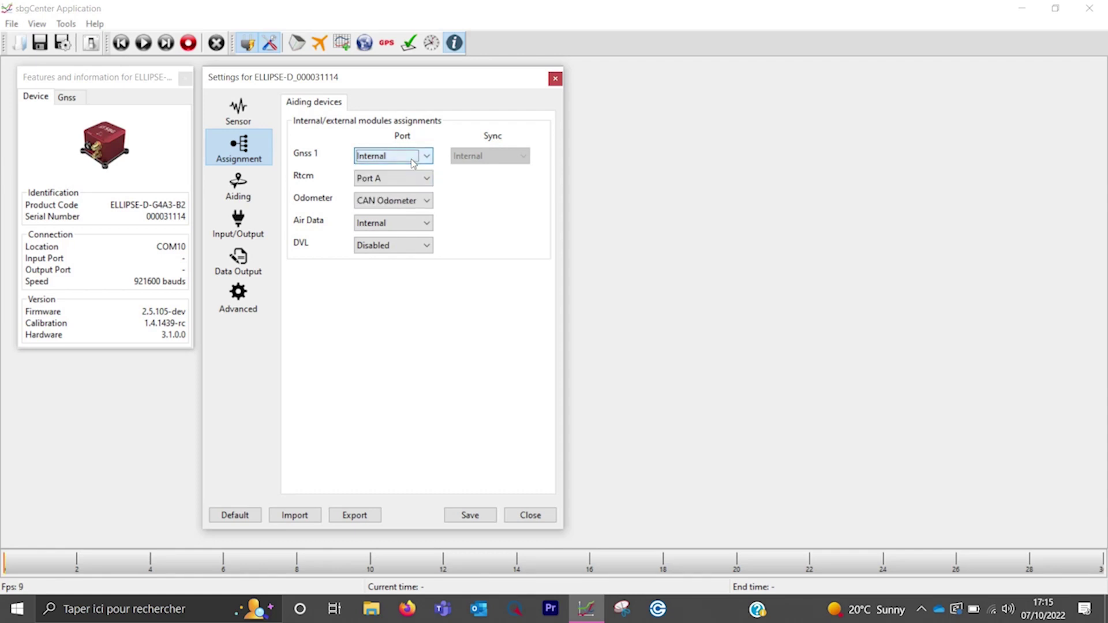
click(397, 185)
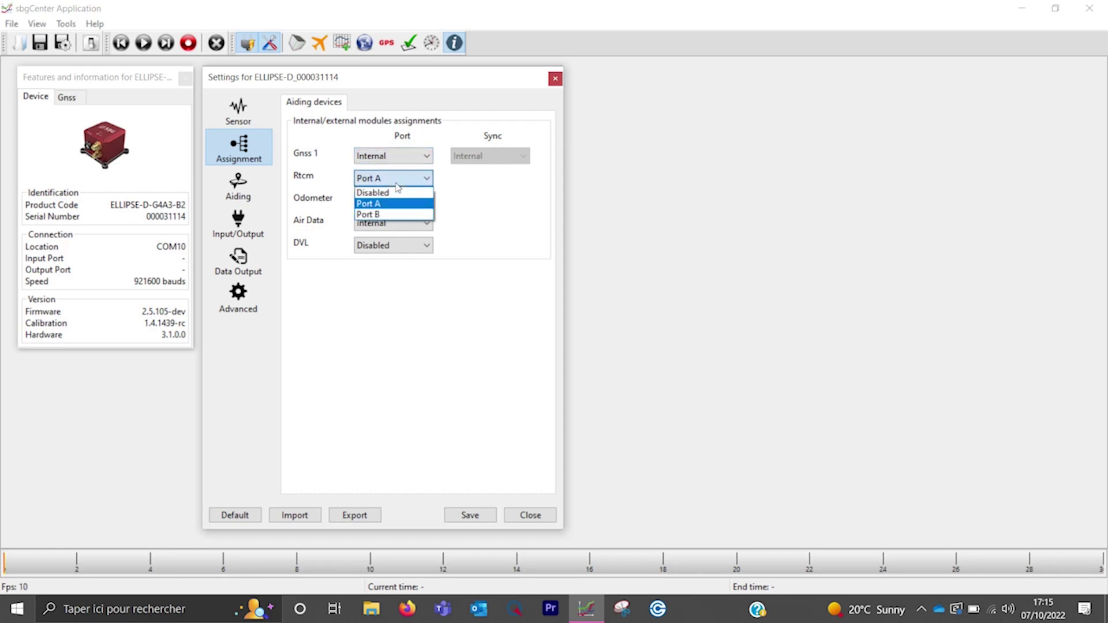
click(397, 187)
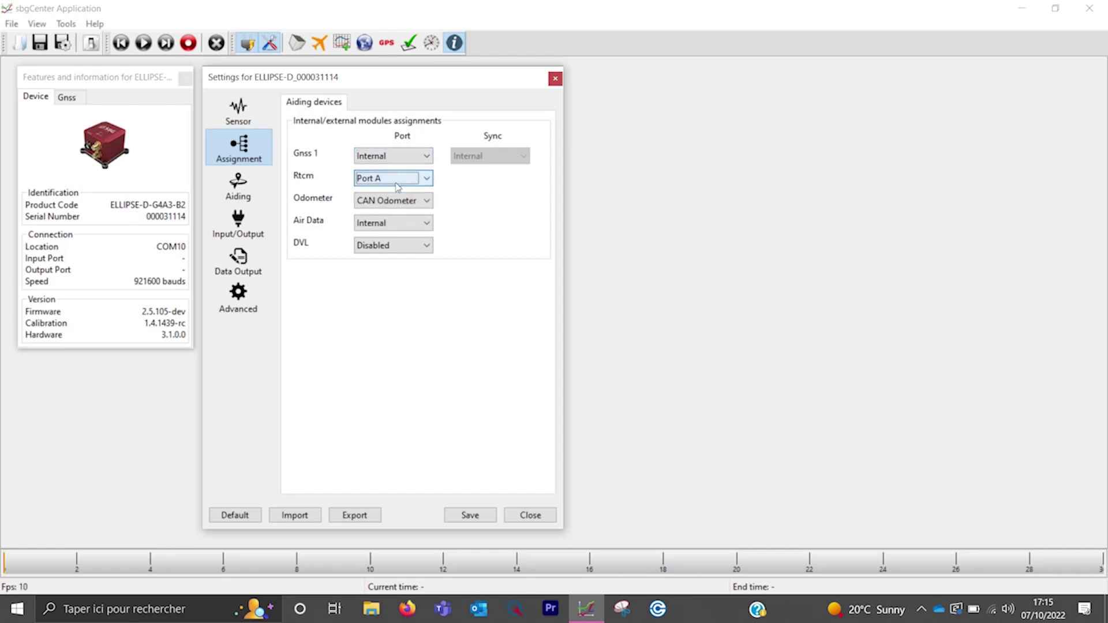
click(402, 229)
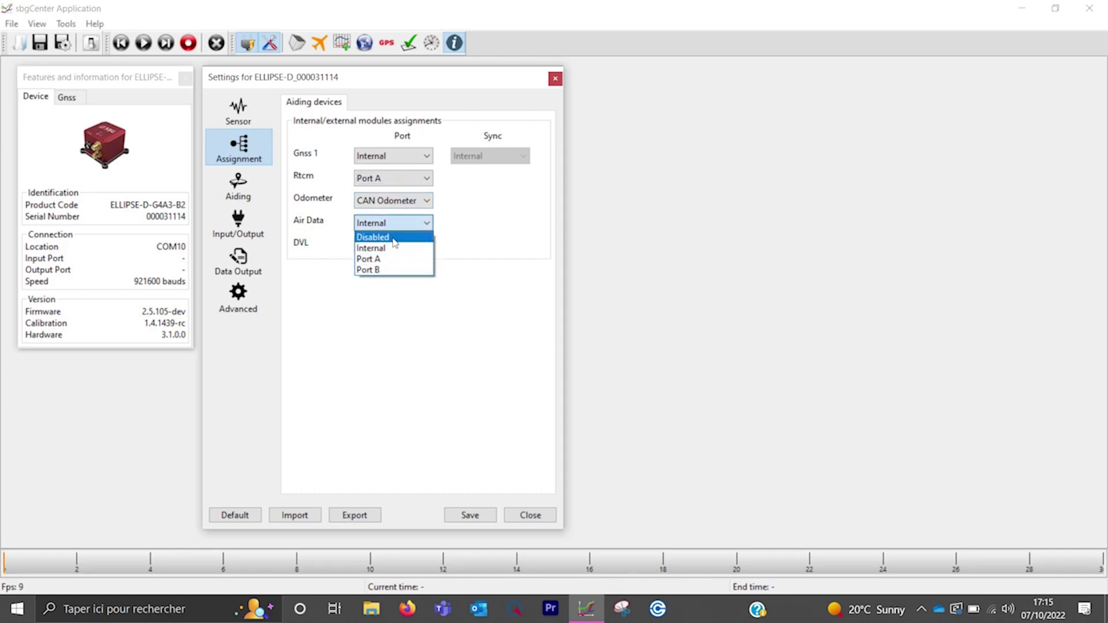
click(393, 238)
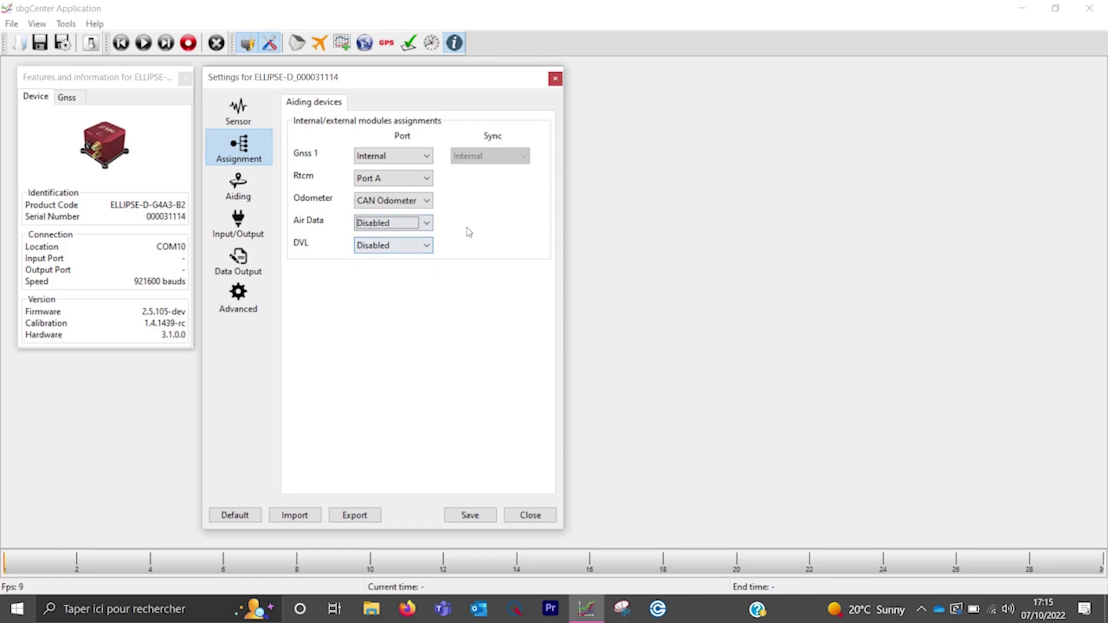
click(255, 191)
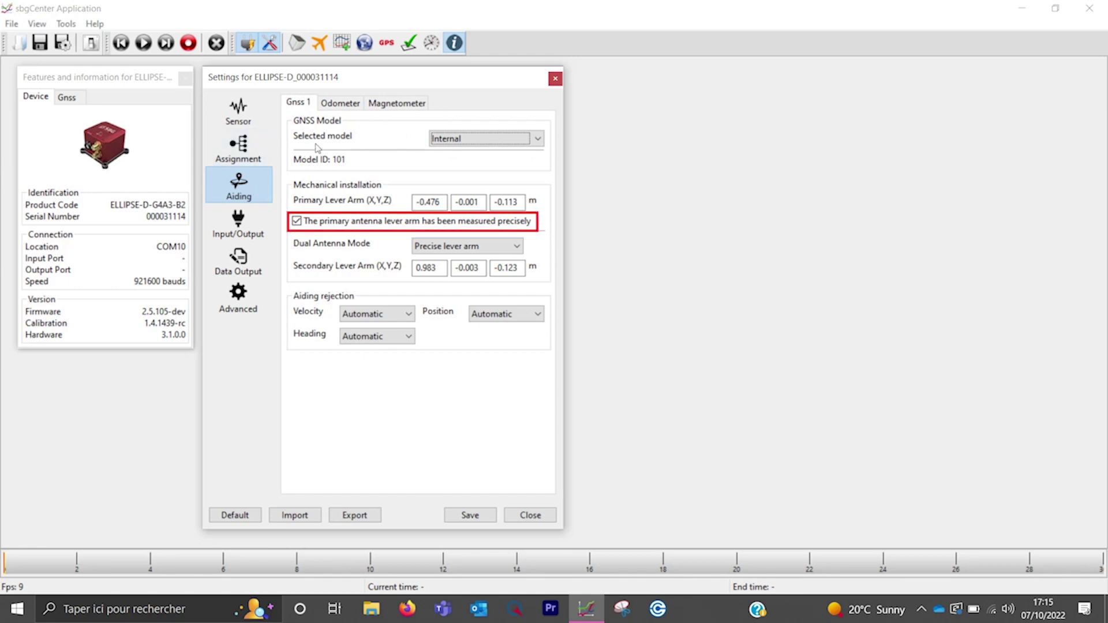
Set the GNSS 1 primary lever arm to -2.860, -0.900, -0.910 m.
double_click(441, 202)
click(440, 202)
double_click(440, 202)
key(BackSpace)
text(-2.860)
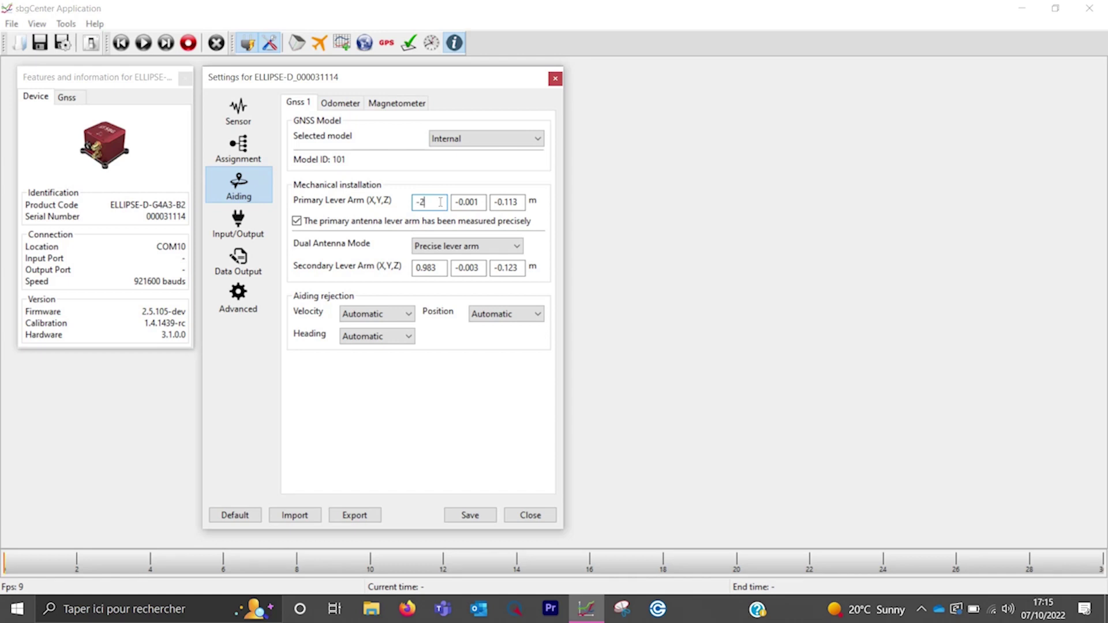
key(Tab)
text(-0.900)
key(Tab)
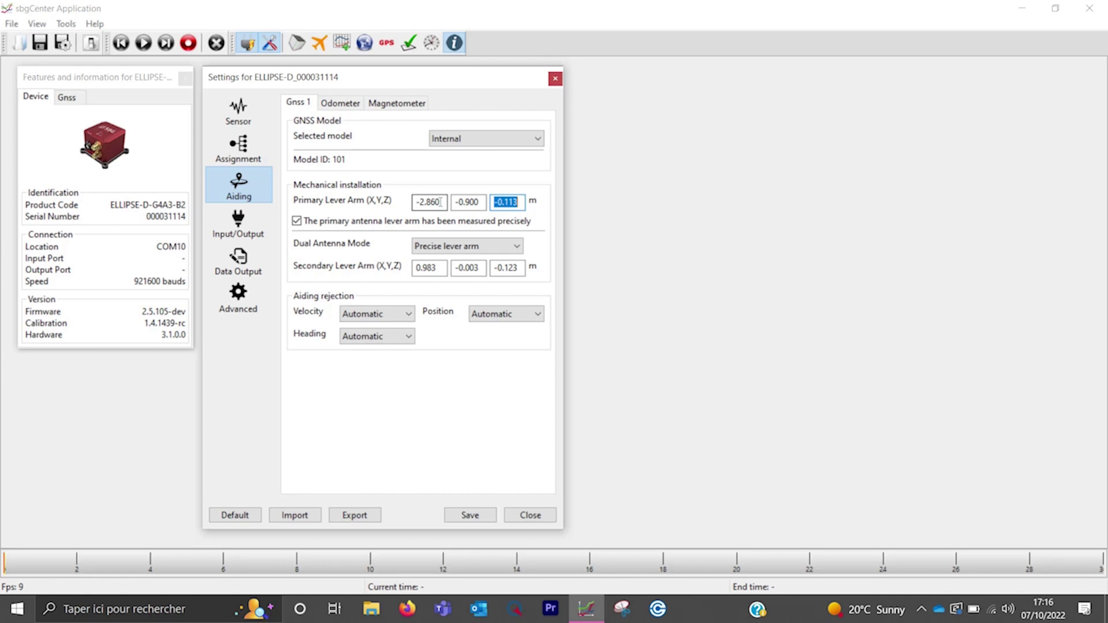
text(-0.910)
Set the GNSS 1 secondary lever arm to -2.800, 0.100, -0.910 m.
key(Tab)
key(Tab)
key(Tab)
text(-2.800)
key(Tab)
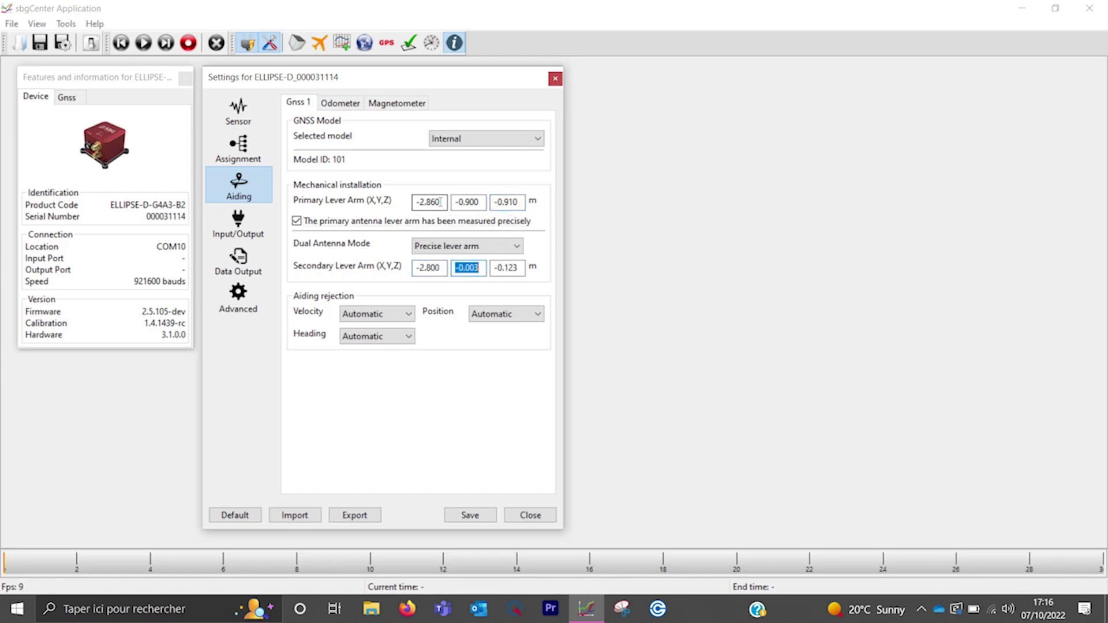
text(0.100)
key(Tab)
text(-0.91)
key(Tab)
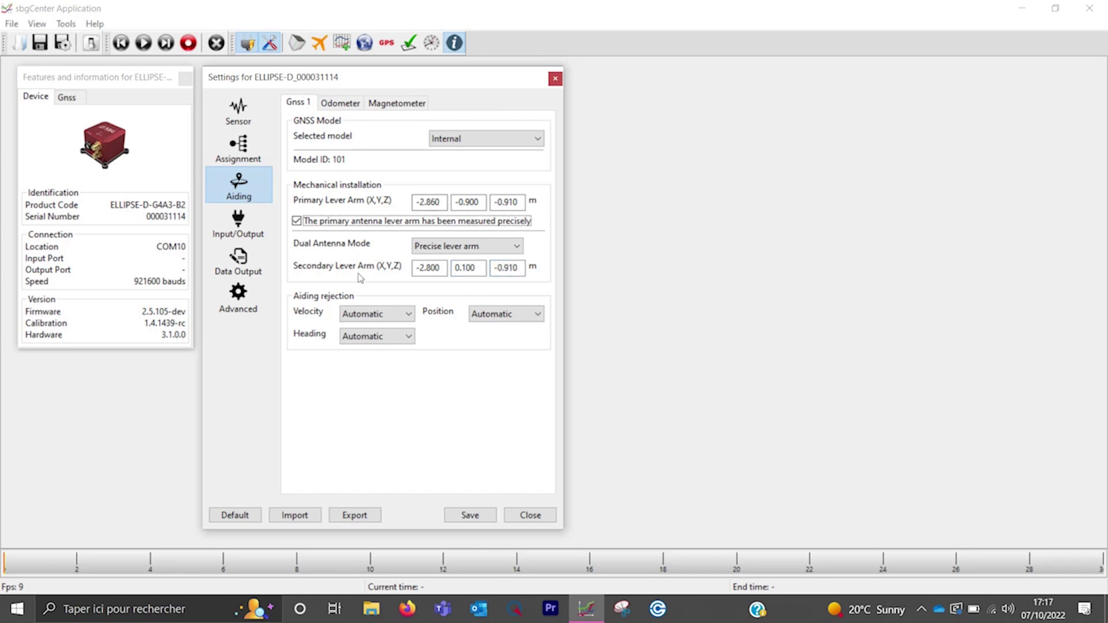
Leave velocity and position rejection on Automatic.
click(391, 314)
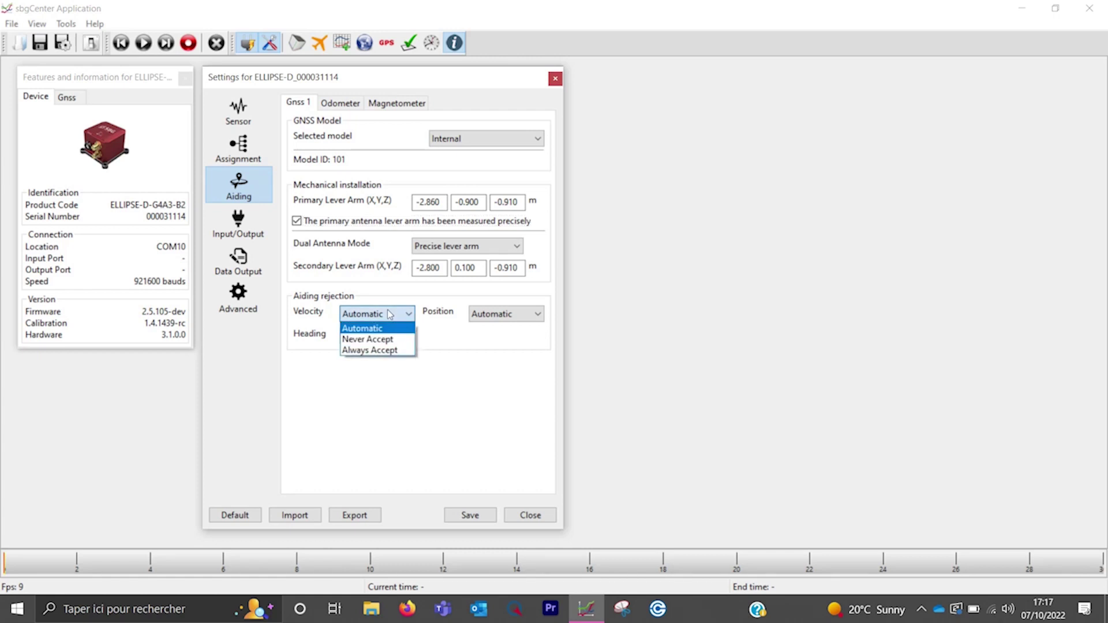
click(391, 314)
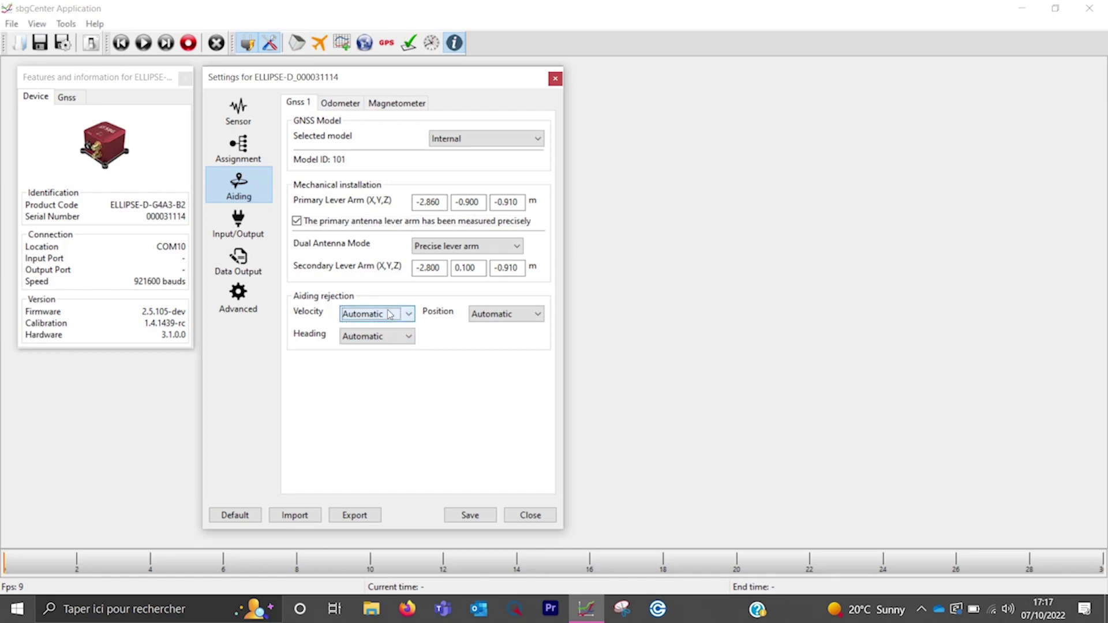
click(521, 319)
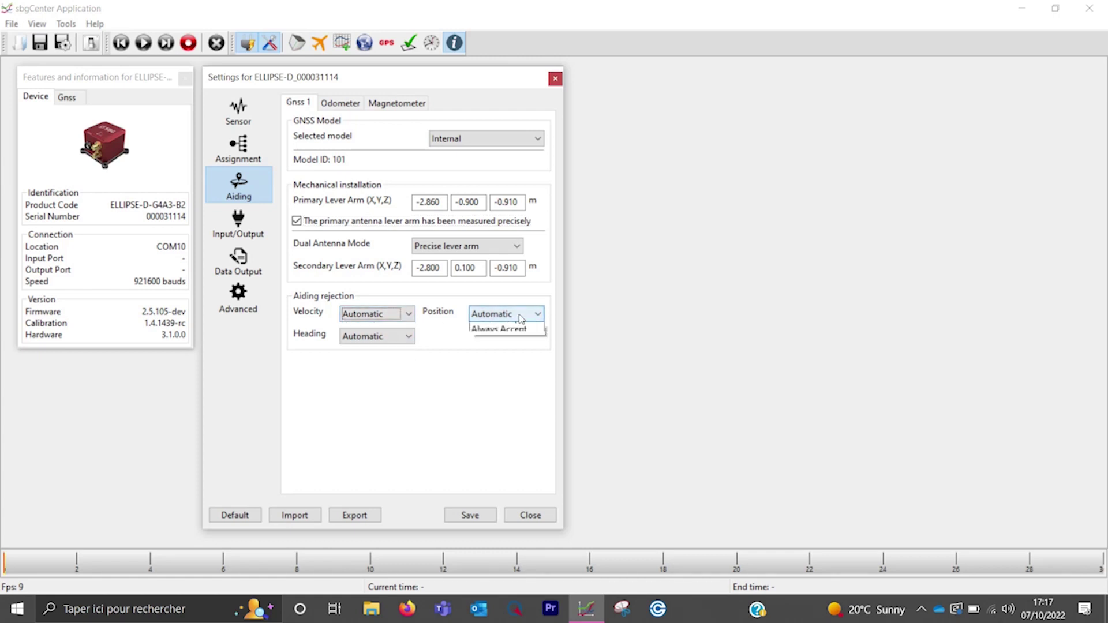
click(522, 319)
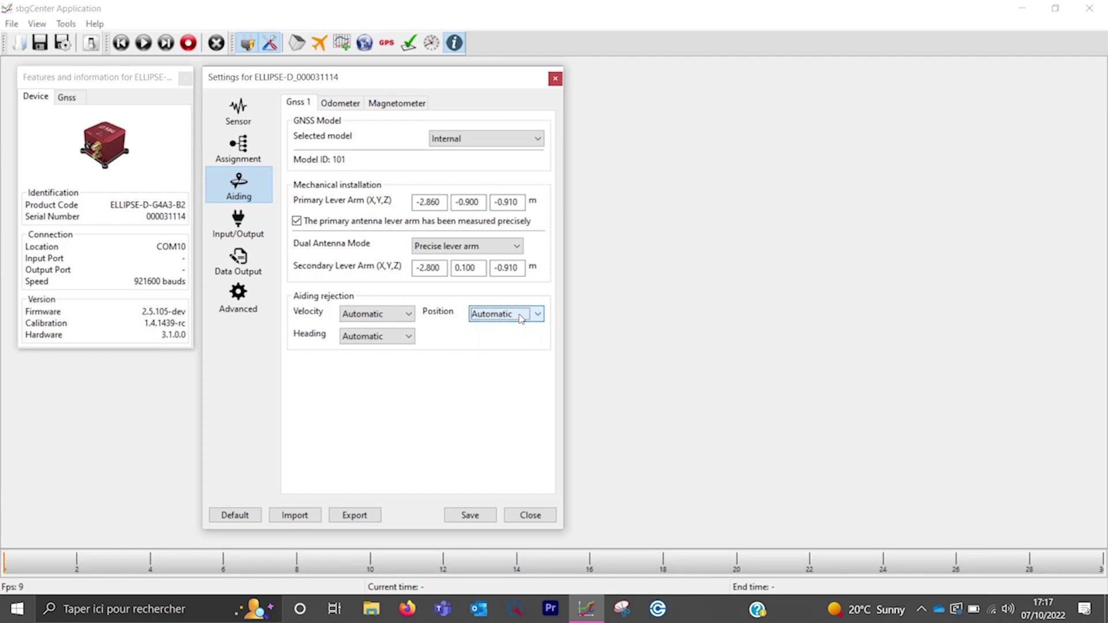
key(Tab)
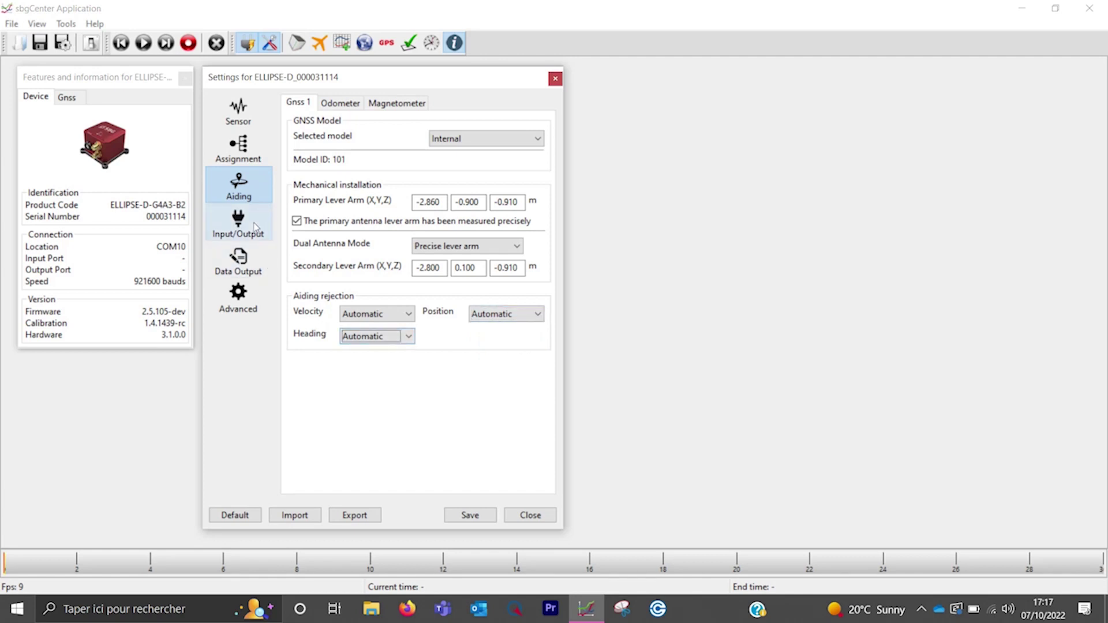
click(352, 102)
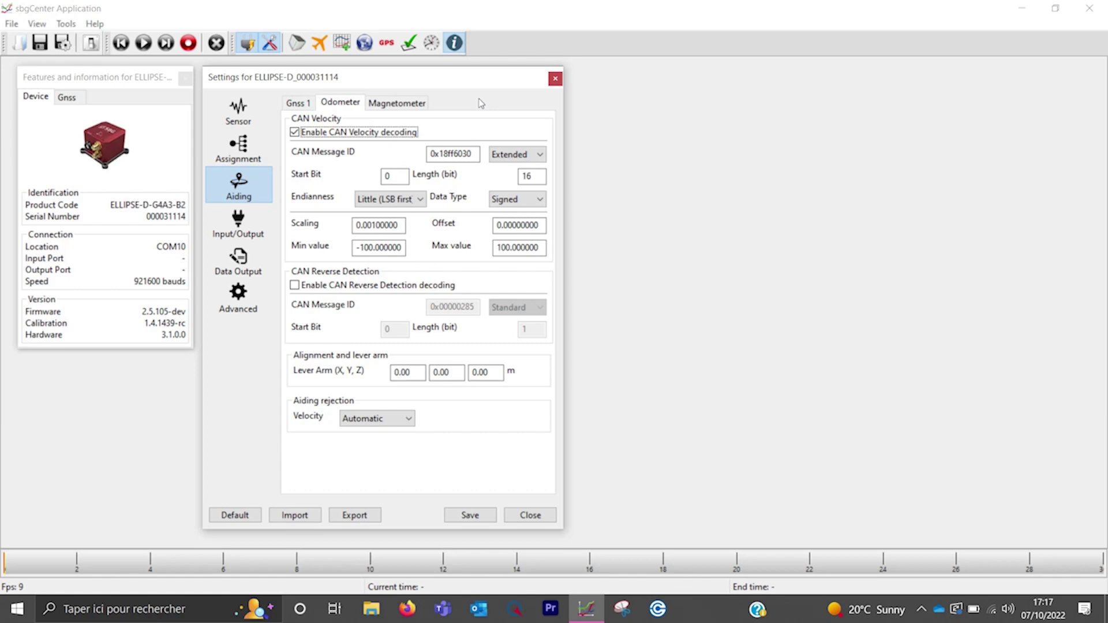
Show the Magnetometer aiding settings: Normal error model and Automatic heading rejection.
key(ctrl+Tab)
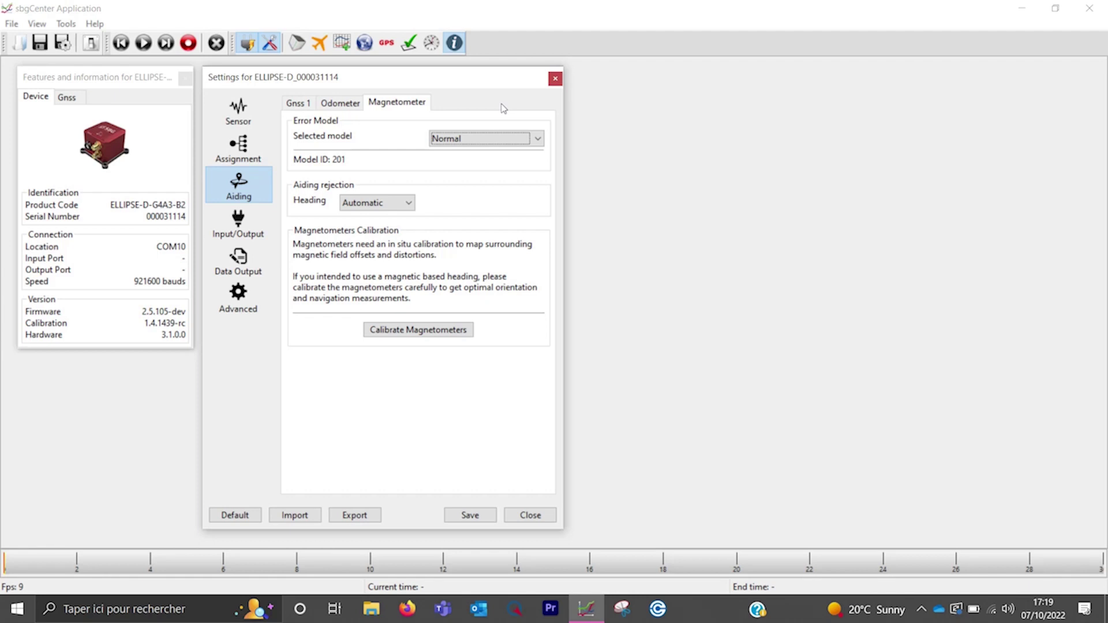
Change the Port B serial baudrate from 115200 to 921600.
click(248, 227)
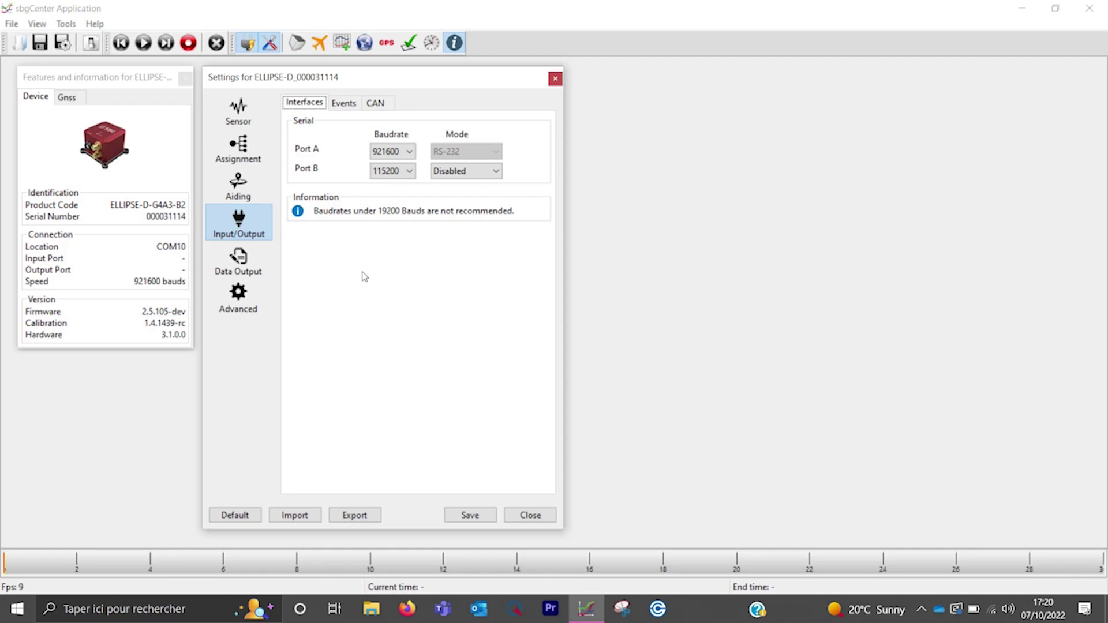
click(392, 152)
click(392, 151)
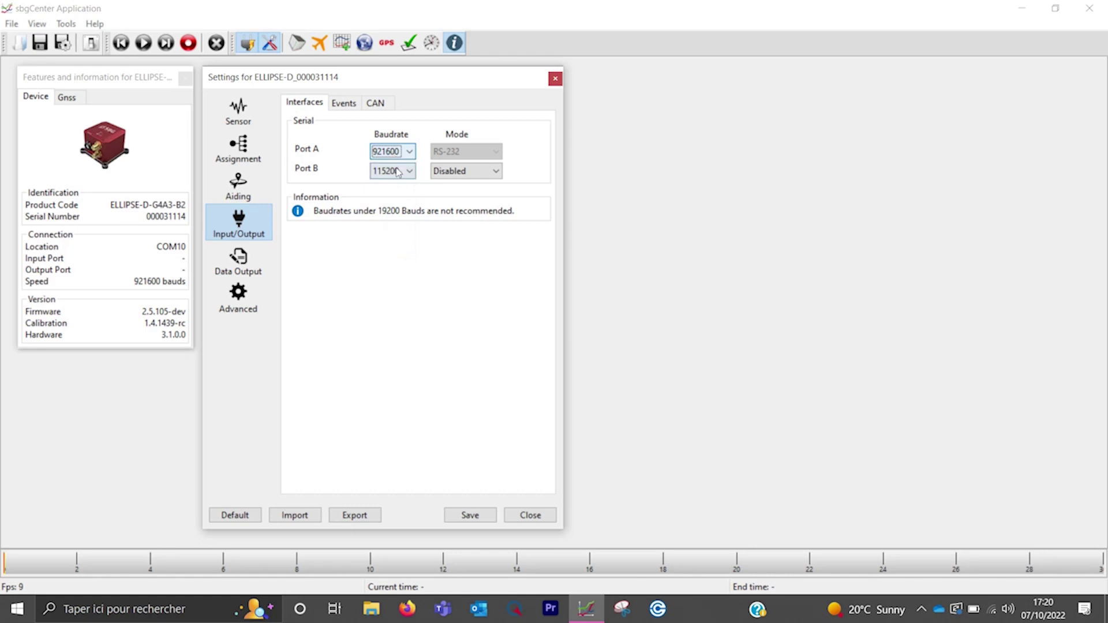
click(398, 170)
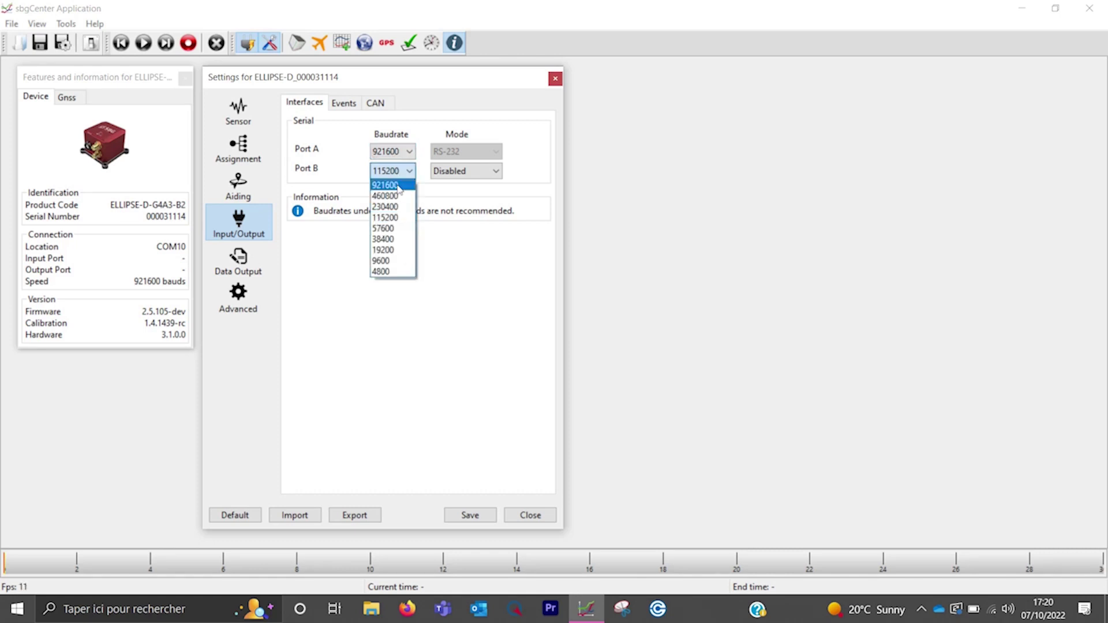
click(400, 185)
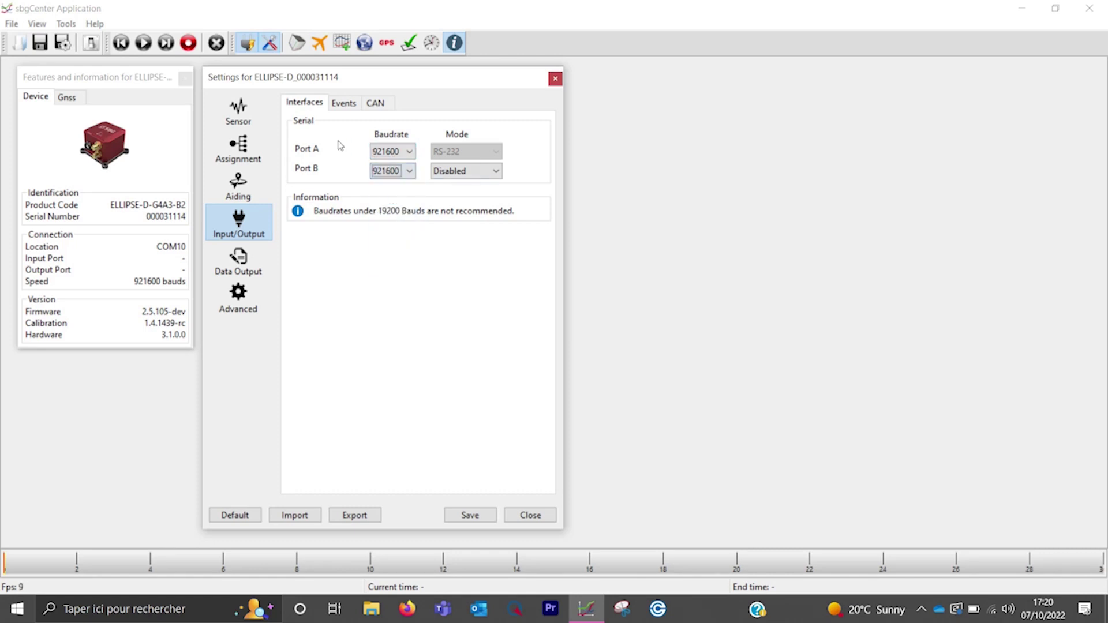
click(353, 110)
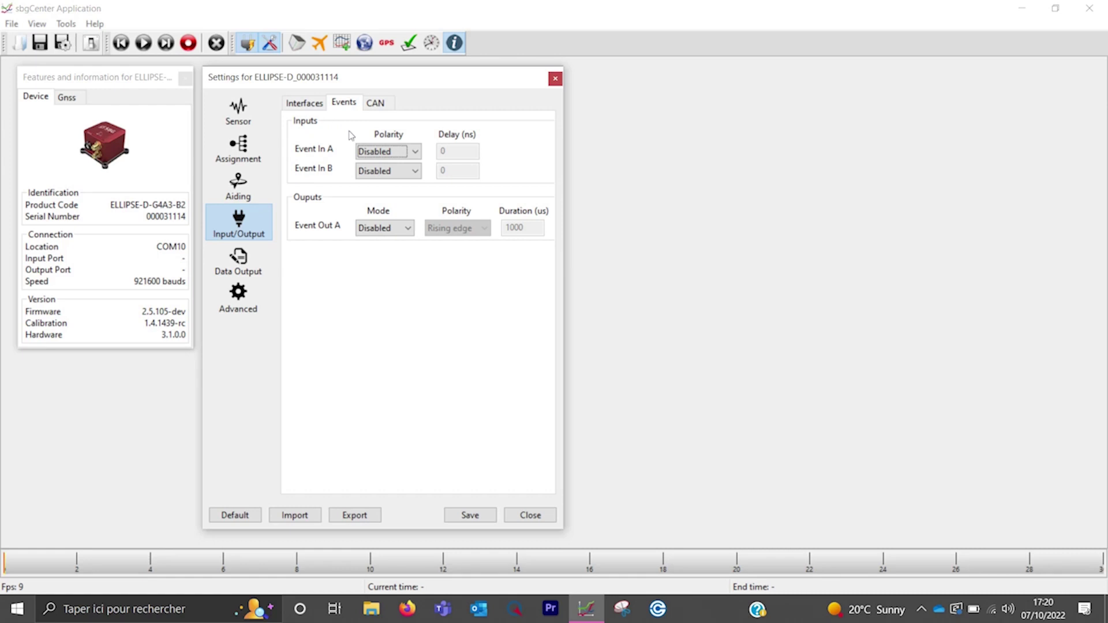
Keep Event In A disabled and set Event Out A mode to Direct PPS.
click(374, 156)
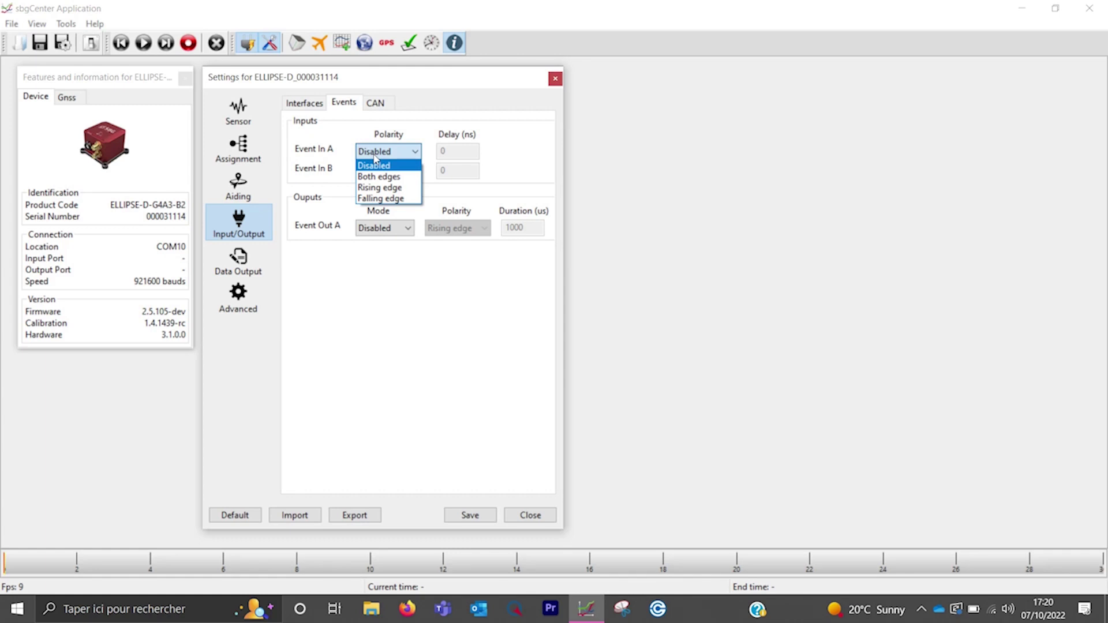
click(404, 165)
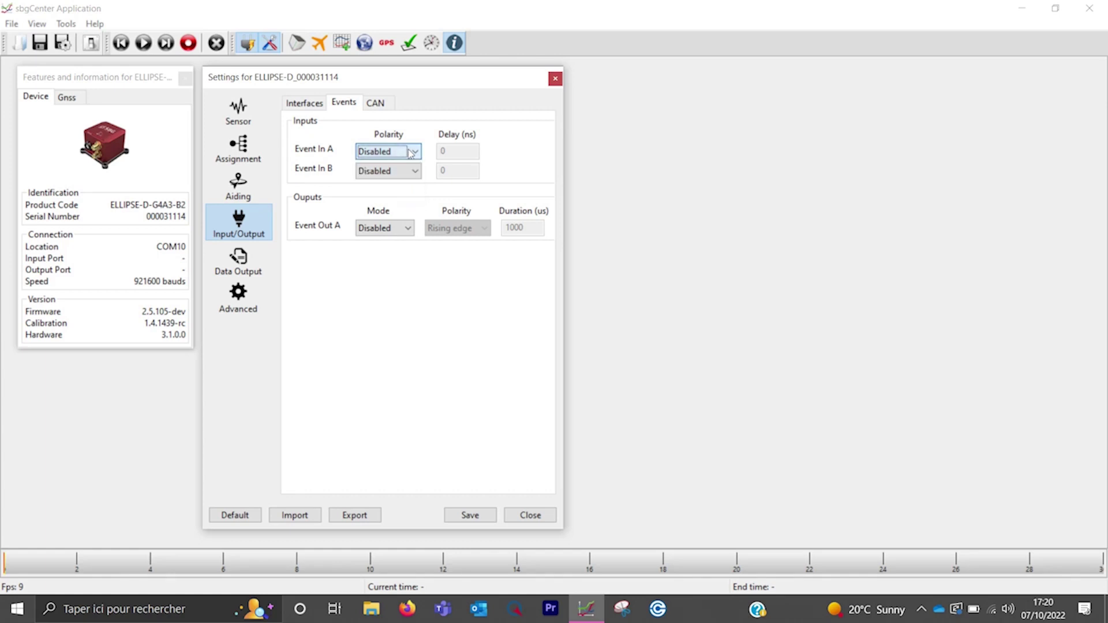
click(373, 230)
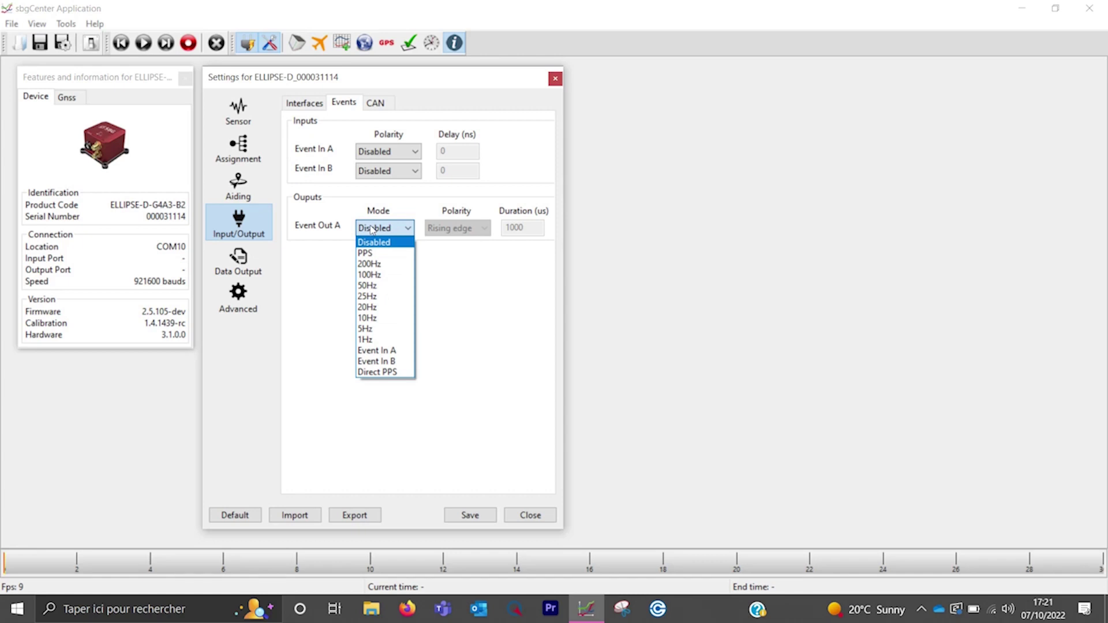
click(407, 373)
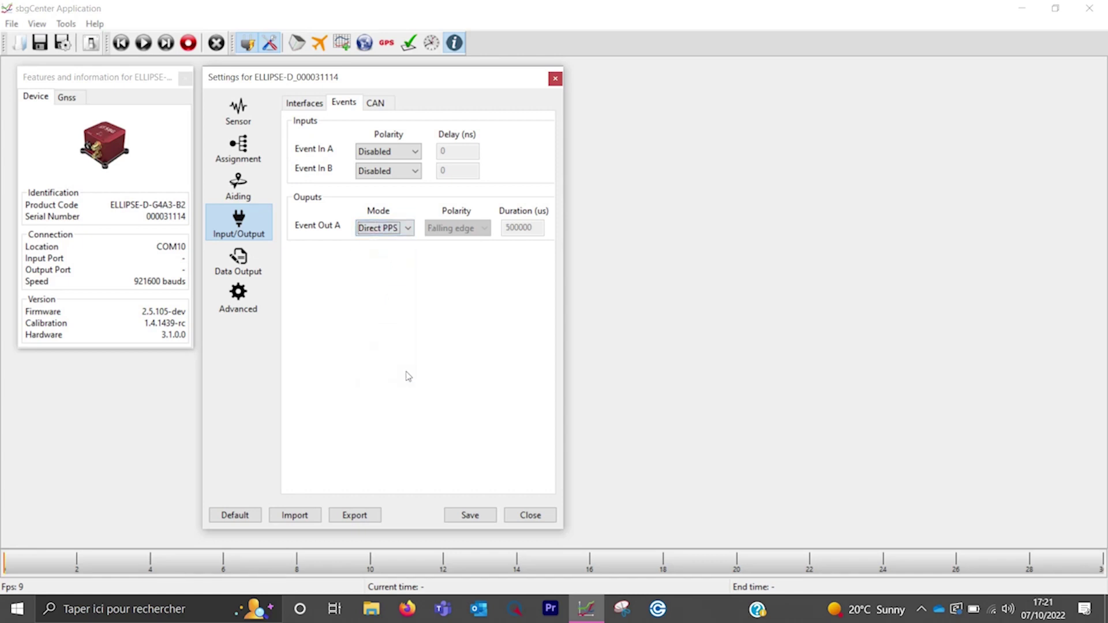
click(376, 104)
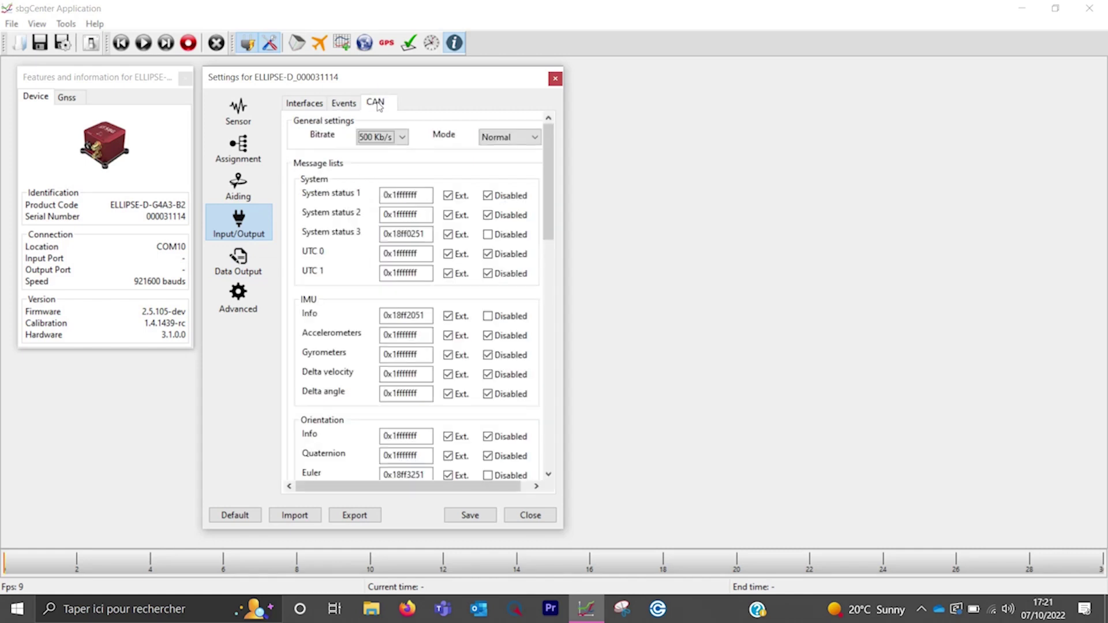
Keep the CAN bitrate at 500 Kb/s and the CAN mode at Normal.
click(378, 138)
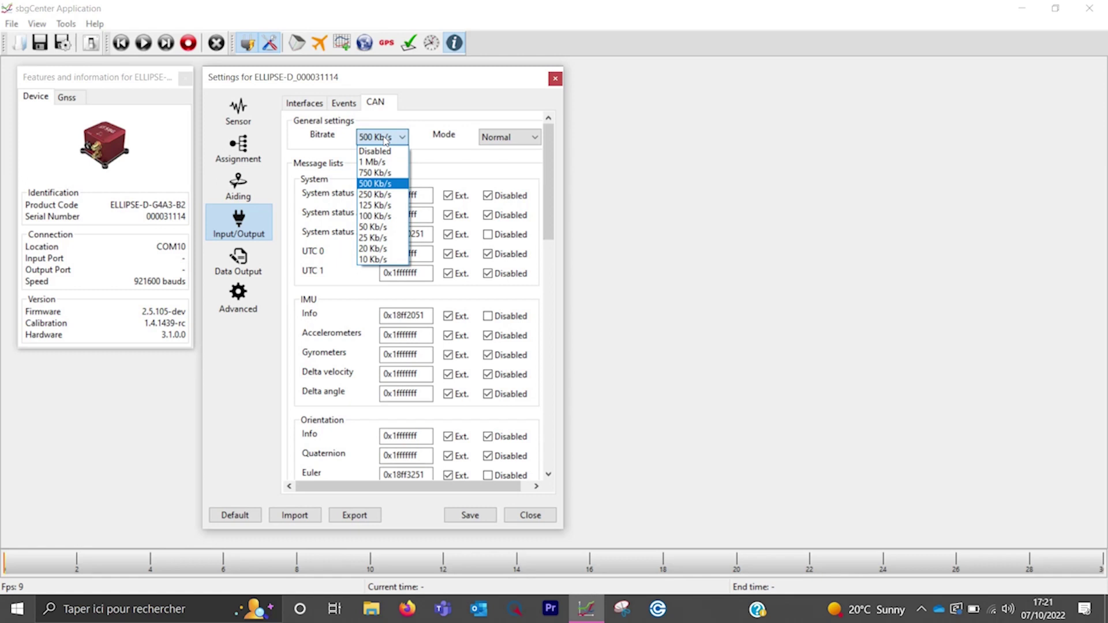
click(385, 139)
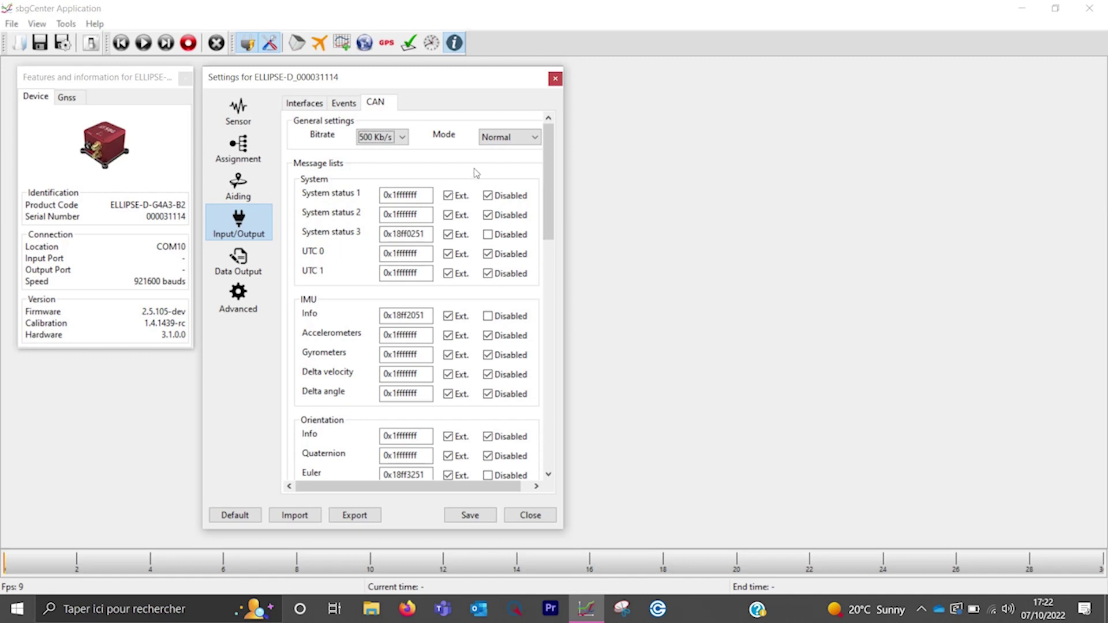
click(522, 139)
click(521, 142)
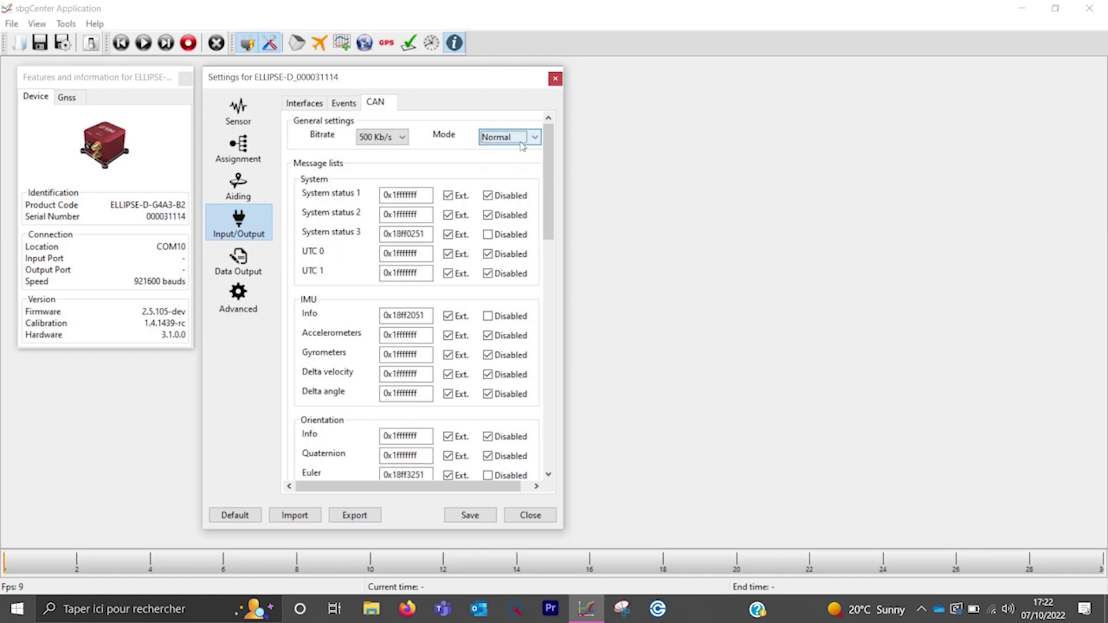
click(251, 258)
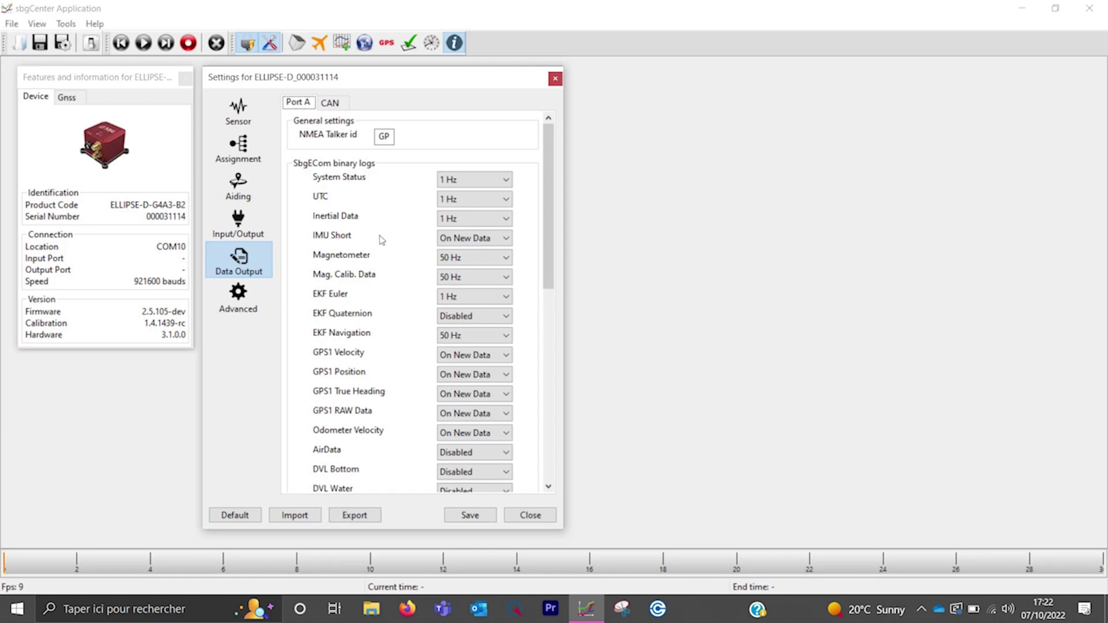
Set Port A's EKF Quaternion log to 50 Hz, leaving the NMEA and third-party logs disabled.
scroll(502, 278, down, 3)
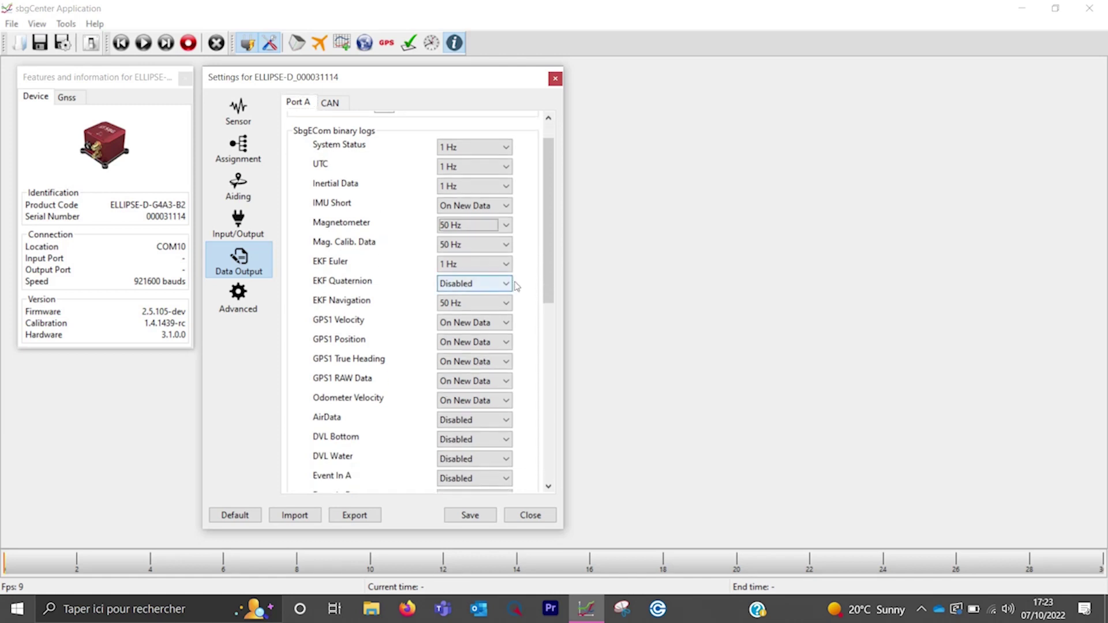
click(506, 230)
click(462, 272)
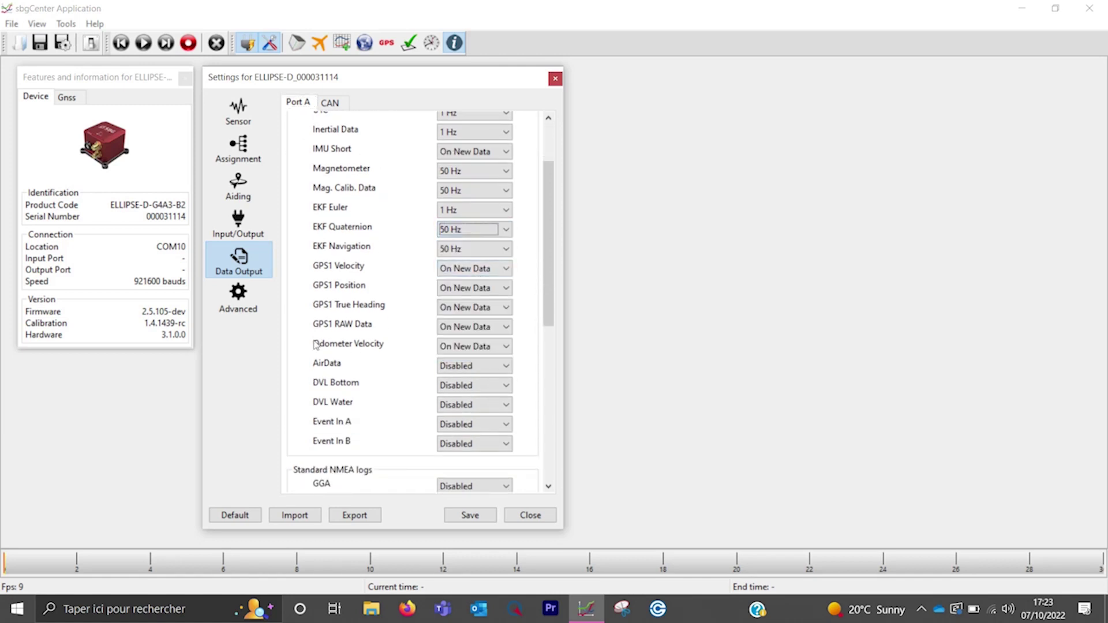
scroll(315, 345, down, 4)
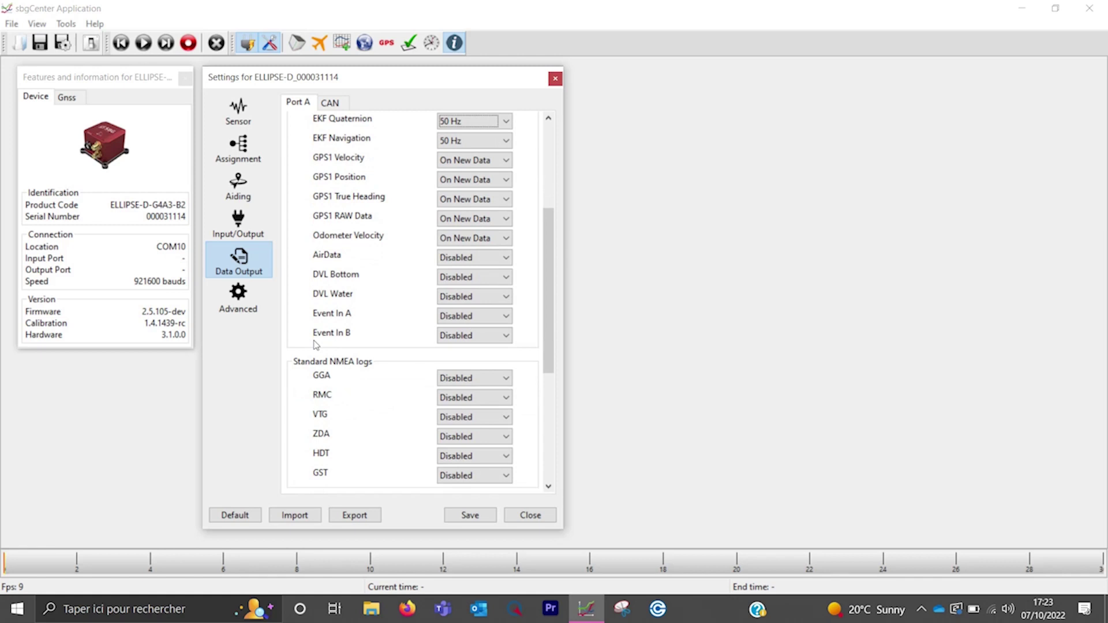
scroll(316, 345, down, 4)
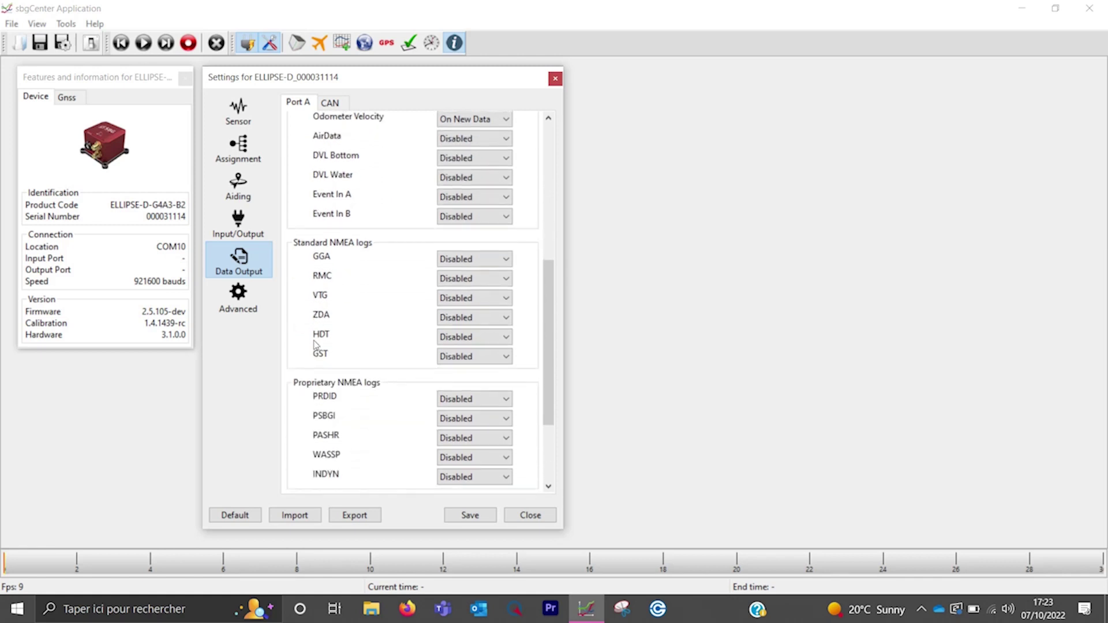
scroll(316, 345, down, 1)
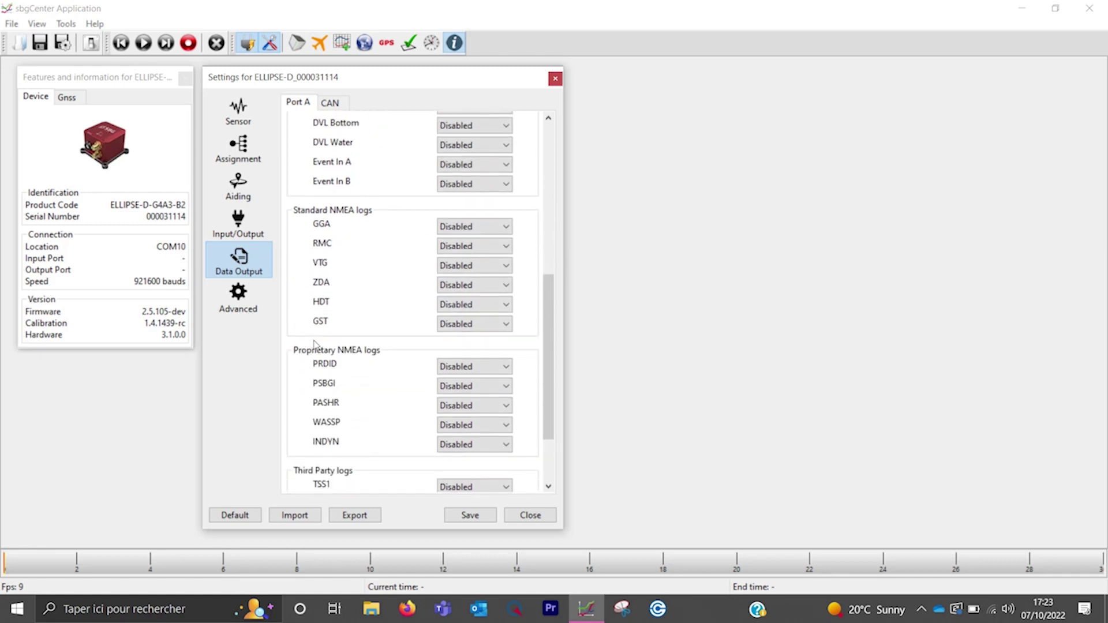
scroll(314, 344, down, 3)
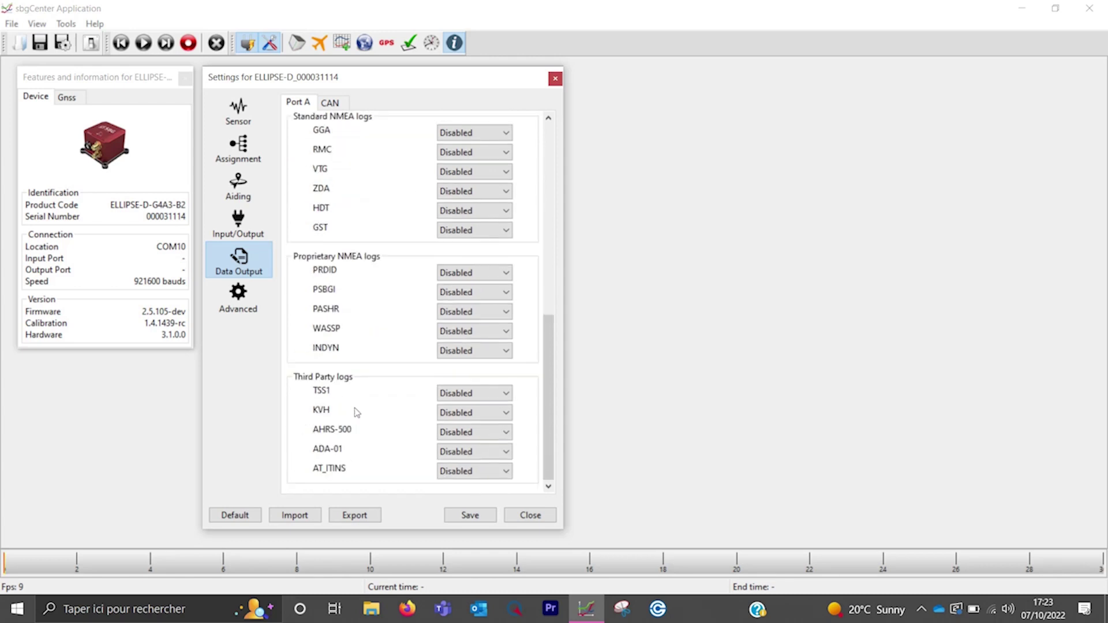
Keep Advanced synchronization on GPS 1, save the configuration to the device, and close Settings.
click(231, 309)
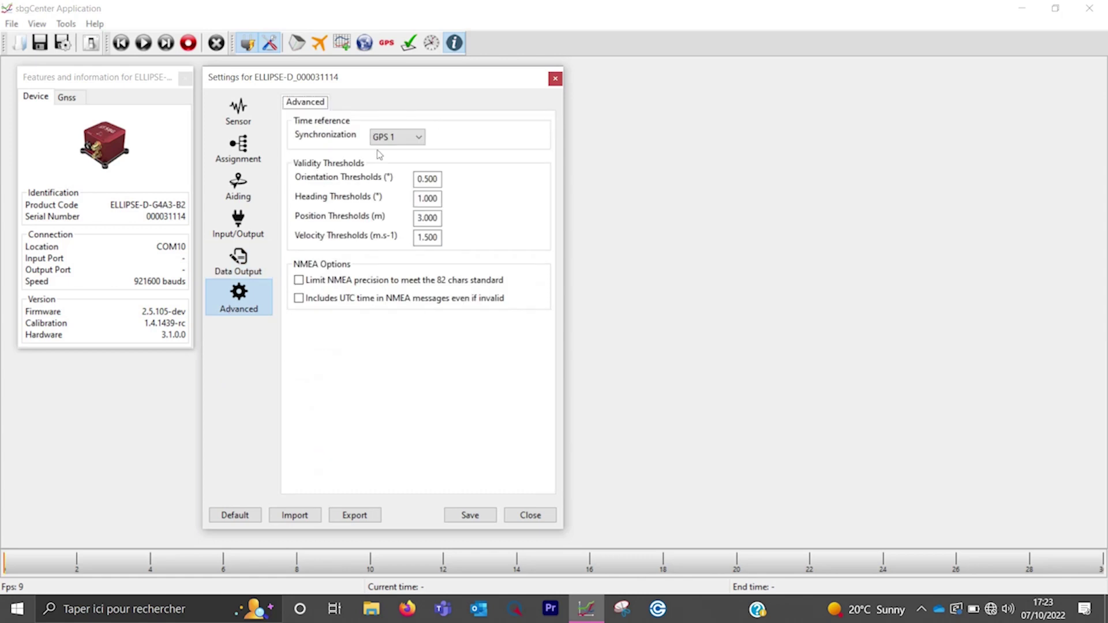
click(413, 137)
click(414, 140)
click(476, 515)
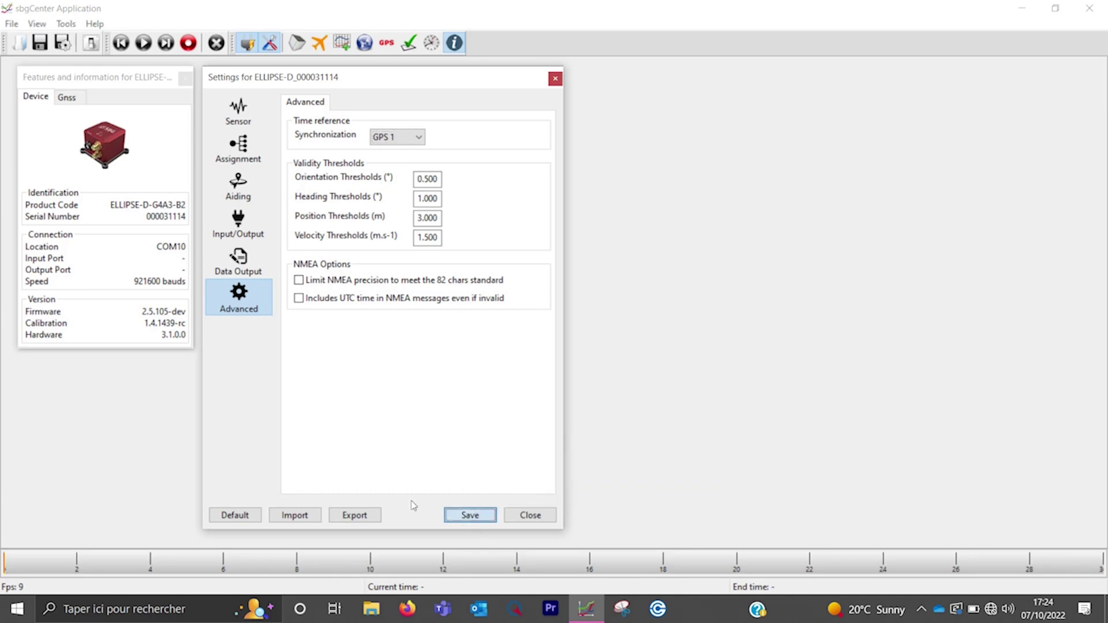
click(555, 79)
Review the Device status Solution, Aiding Inputs, Interfaces and Sensors tabs.
click(410, 43)
click(195, 164)
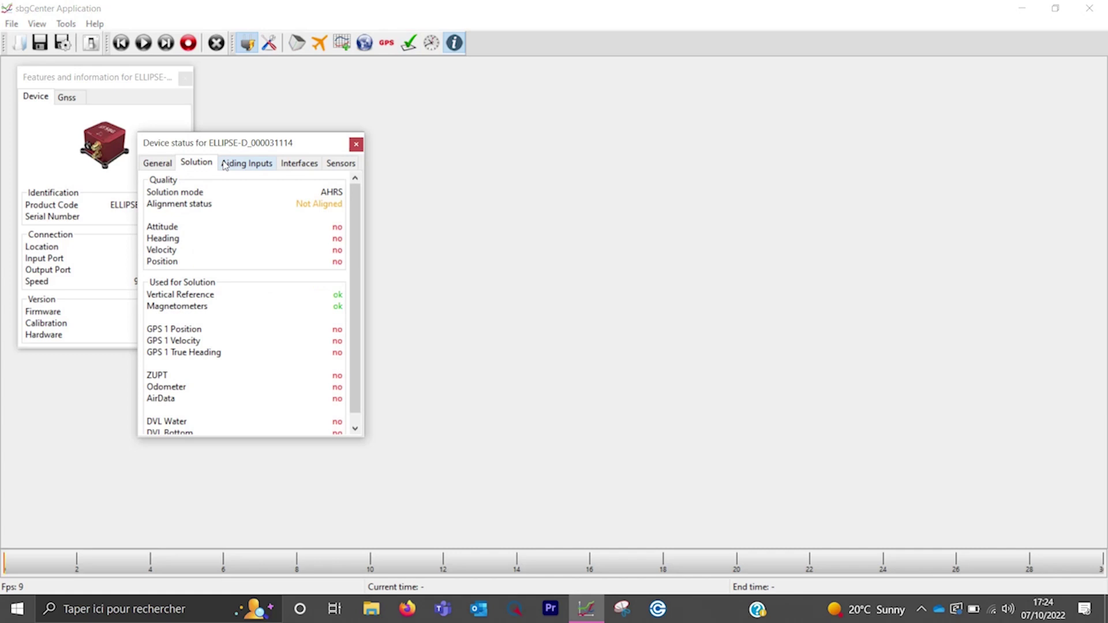
click(225, 165)
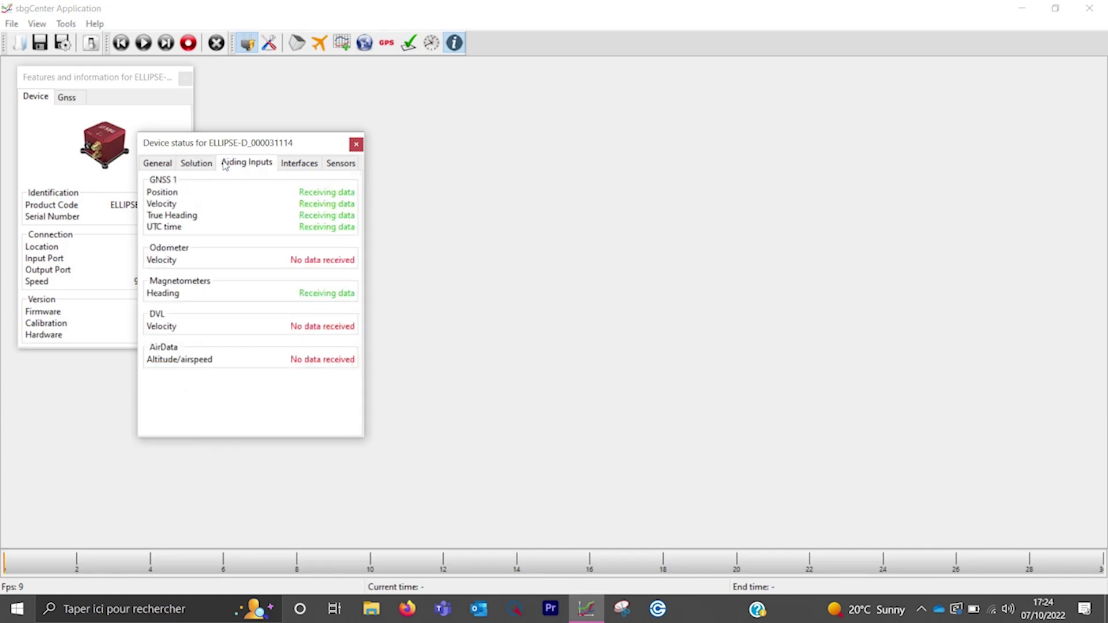
click(312, 168)
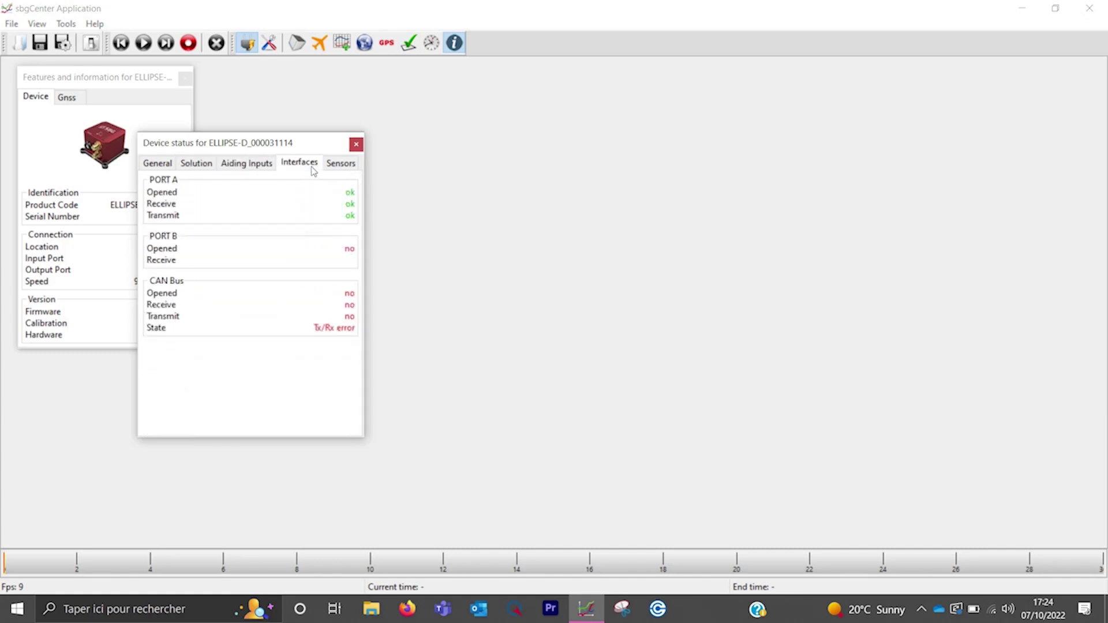
click(341, 164)
Open a live Magnetometers graph from Plots > Sensors, placed right of the status window.
drag(263, 144, 325, 77)
click(341, 43)
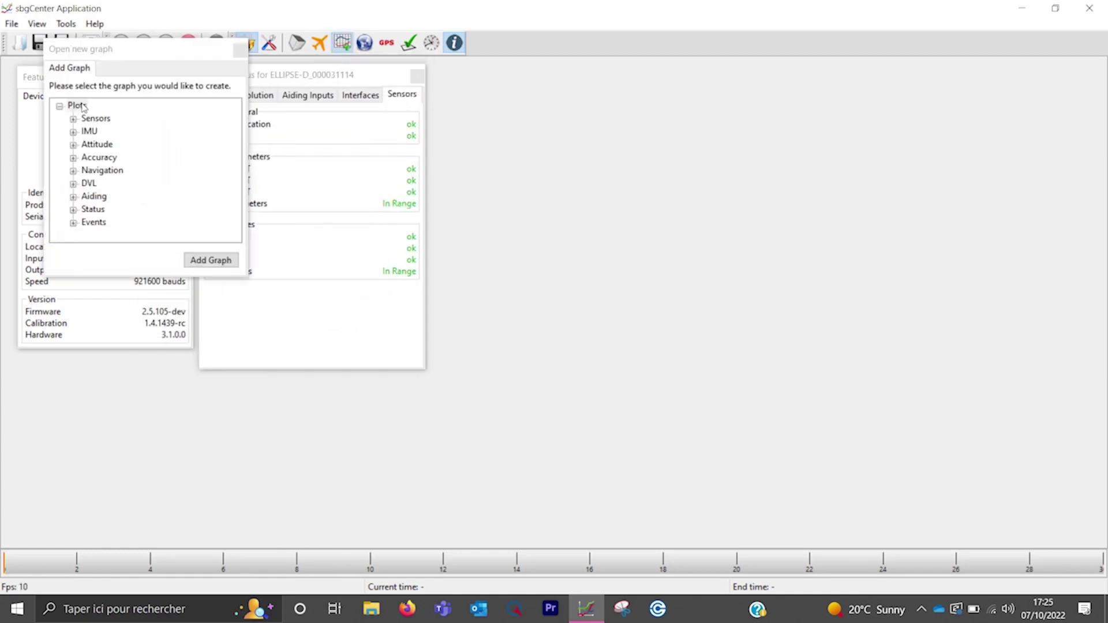
click(73, 119)
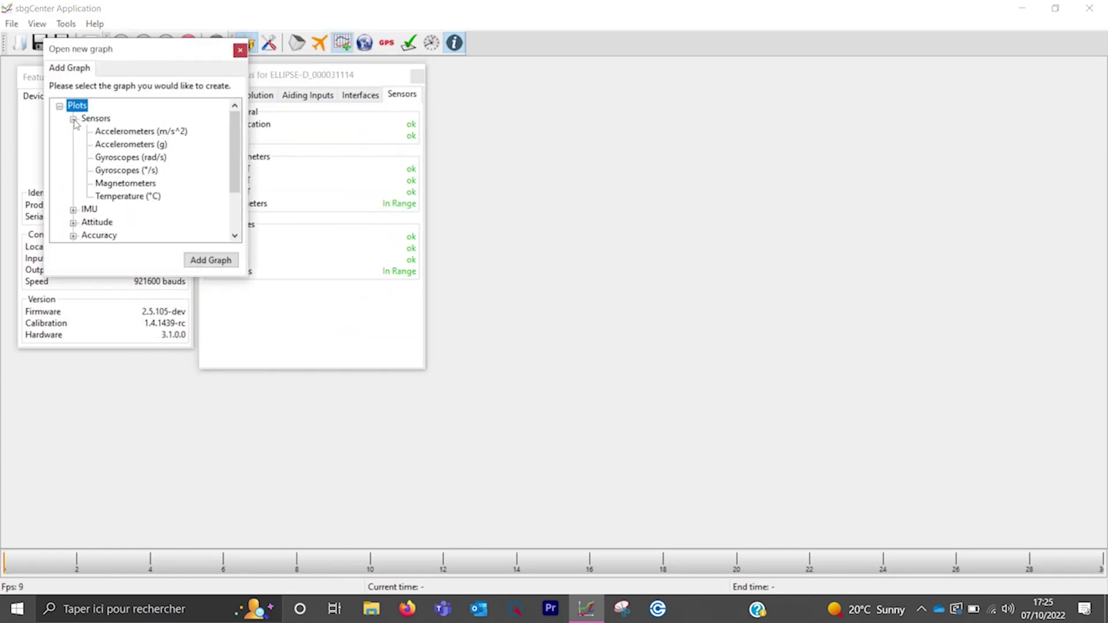
click(138, 172)
double_click(136, 184)
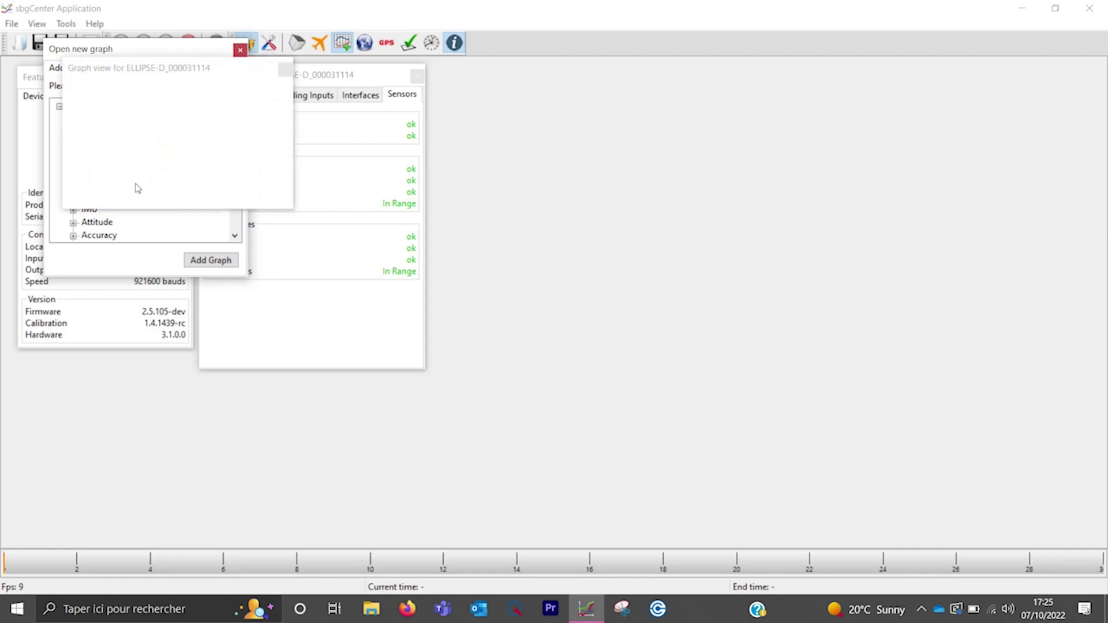
drag(202, 61, 621, 92)
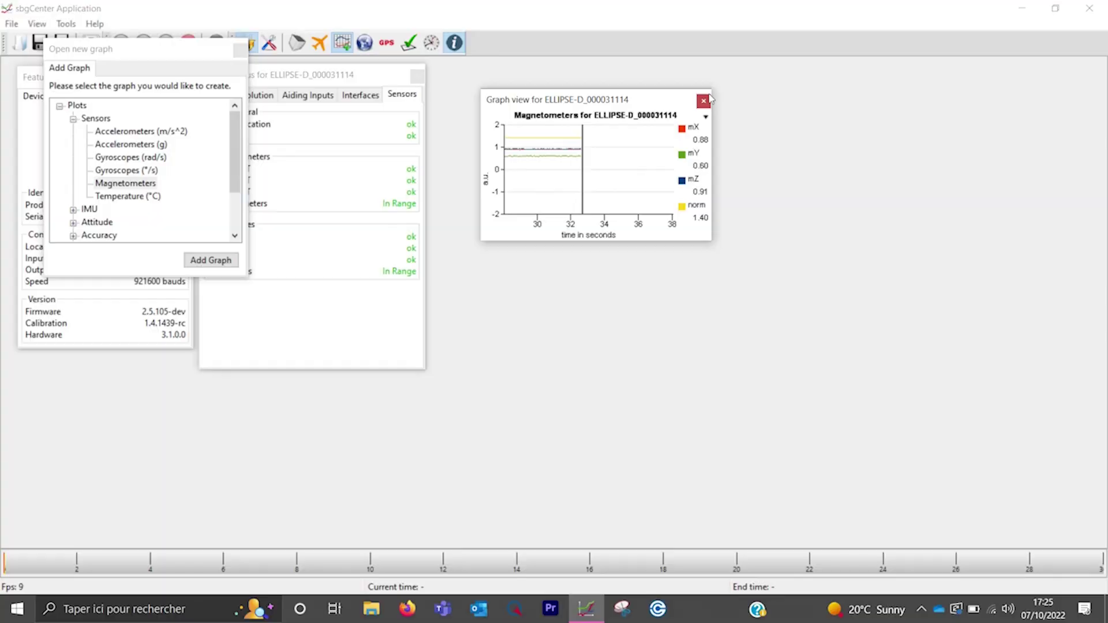